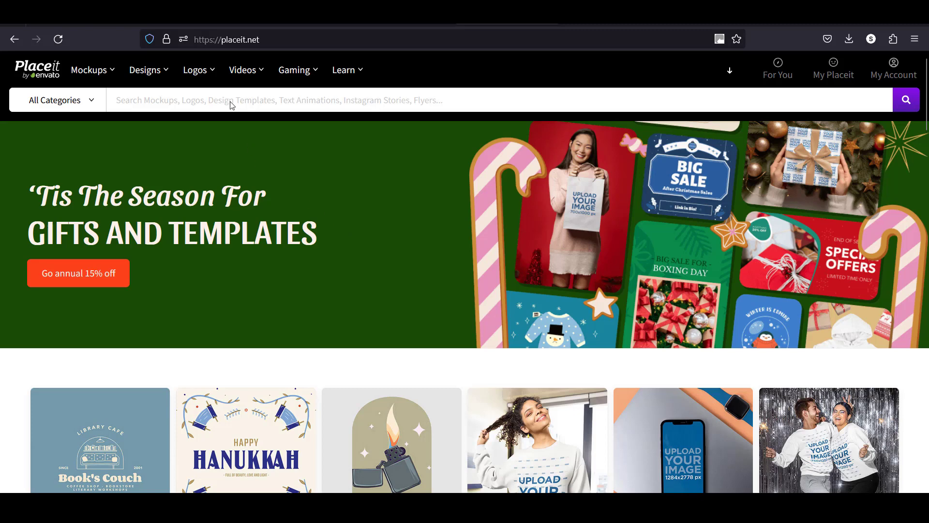
# Open the logo templates for Contractors in the Services category
pyautogui.moveTo(204, 75)
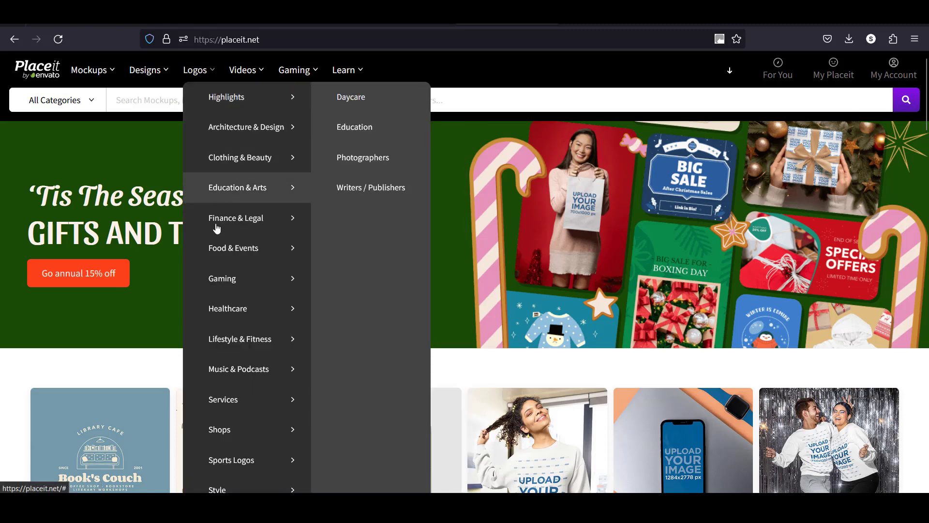
pyautogui.moveTo(232, 400)
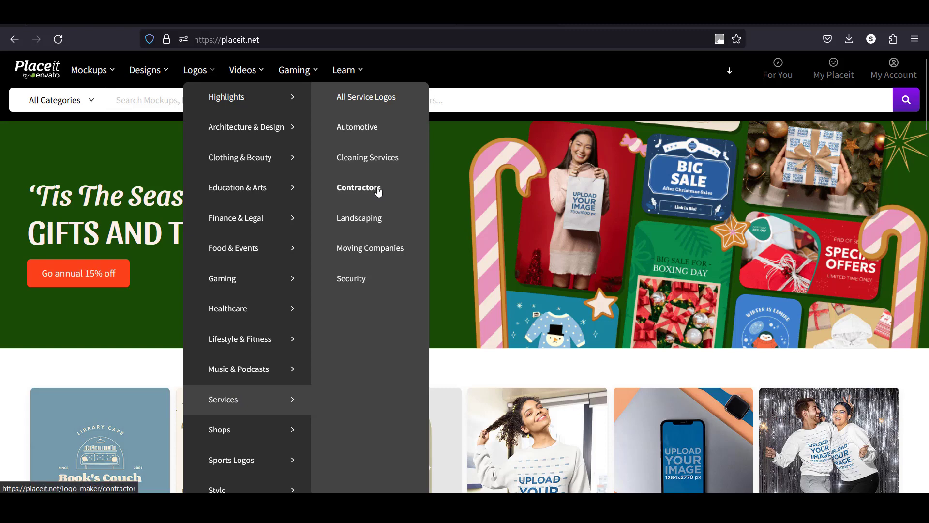
pyautogui.click(379, 189)
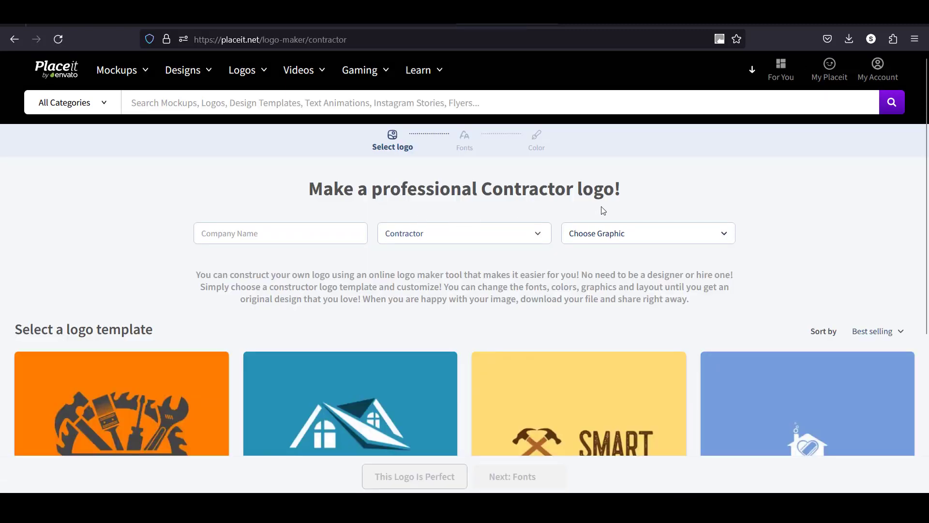
# Load more contractor logo templates and open the Handyman Logo Generator template for editing
pyautogui.scroll(-3, 603, 210)
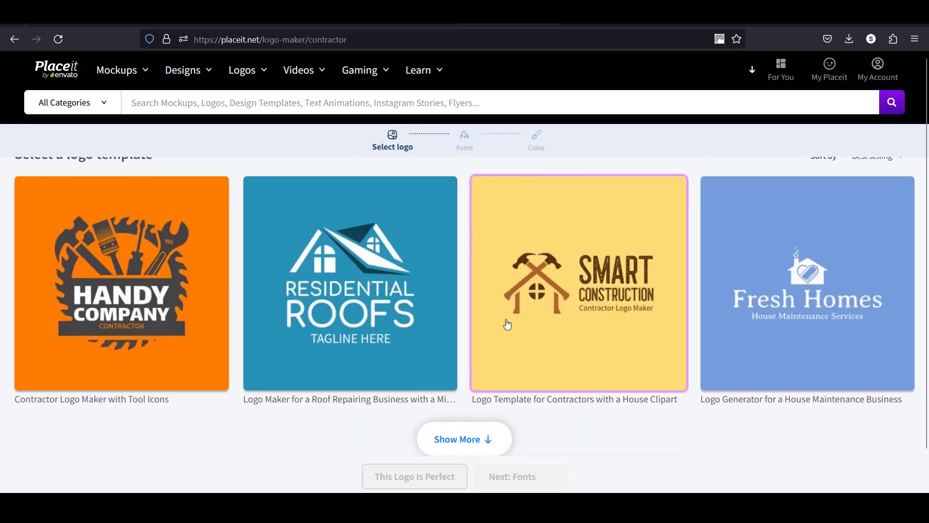
pyautogui.click(460, 446)
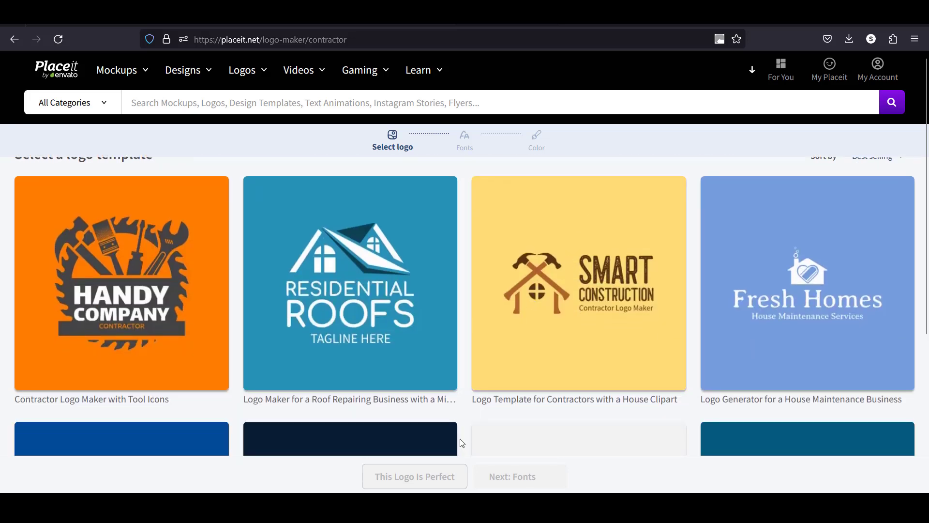
pyautogui.scroll(-6, 641, 238)
pyautogui.scroll(-5, 641, 238)
pyautogui.scroll(3, 639, 232)
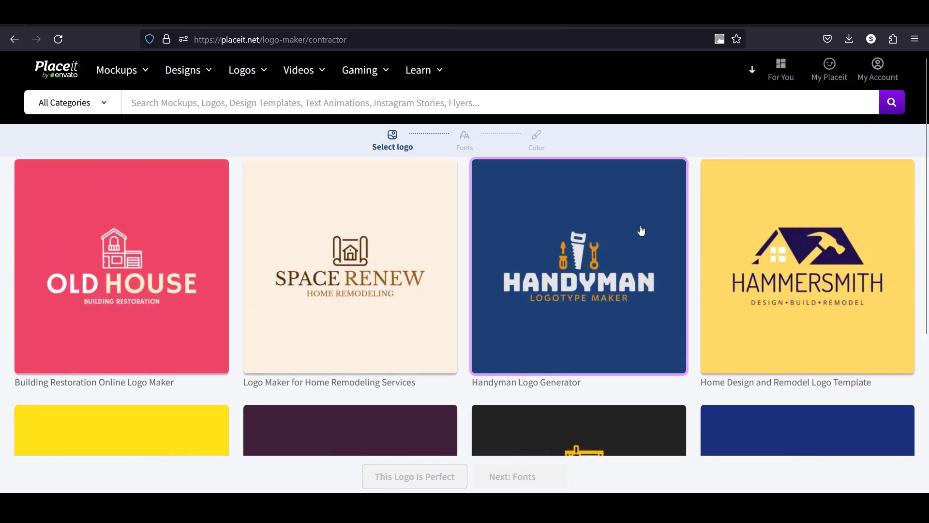
pyautogui.scroll(-1, 608, 274)
pyautogui.scroll(-1, 597, 317)
pyautogui.click(590, 286)
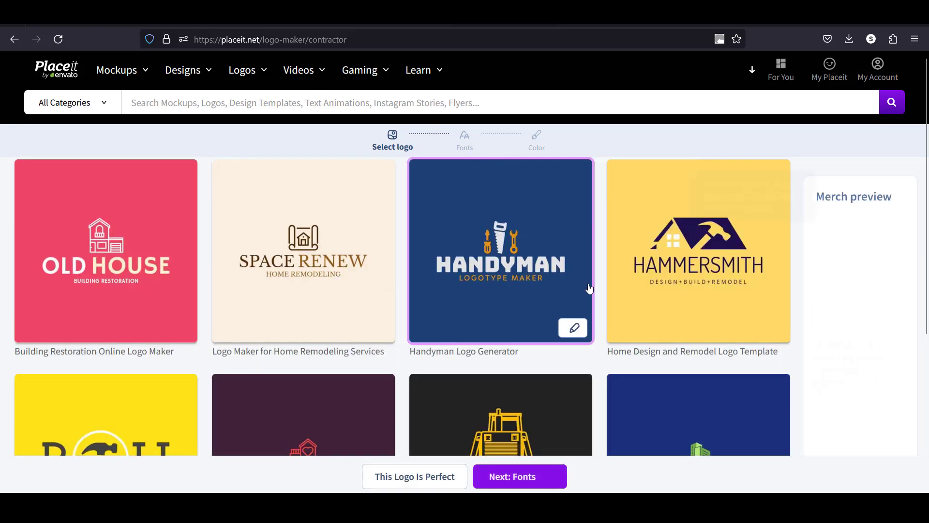
pyautogui.click(576, 329)
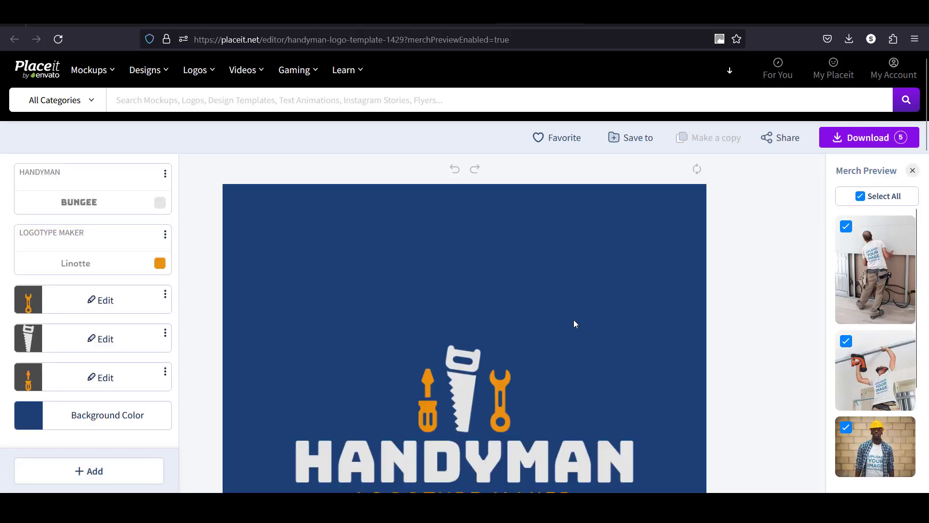
# Shrink the HANDYMAN text to roughly 60% of its width, keeping its lower-right corner in place
pyautogui.scroll(-1, 579, 318)
pyautogui.scroll(-4, 580, 316)
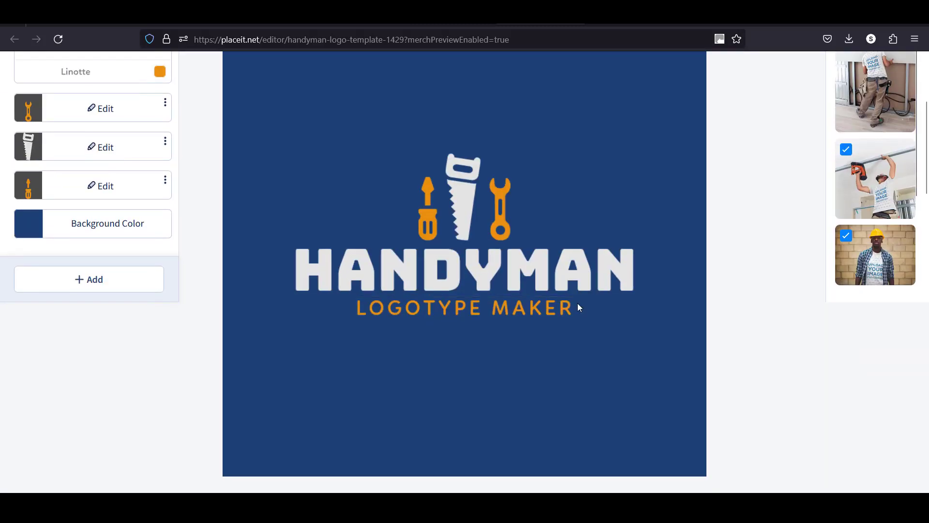
pyautogui.scroll(2, 575, 299)
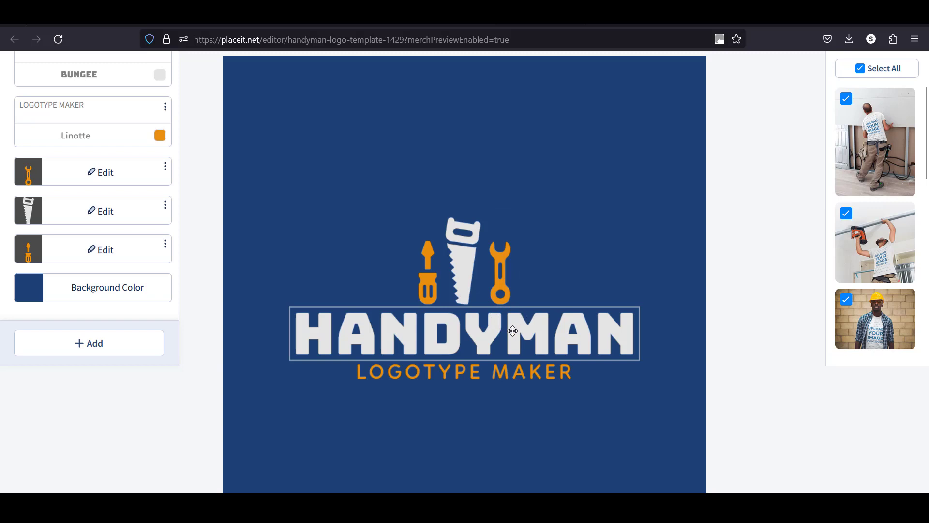
pyautogui.click(478, 333)
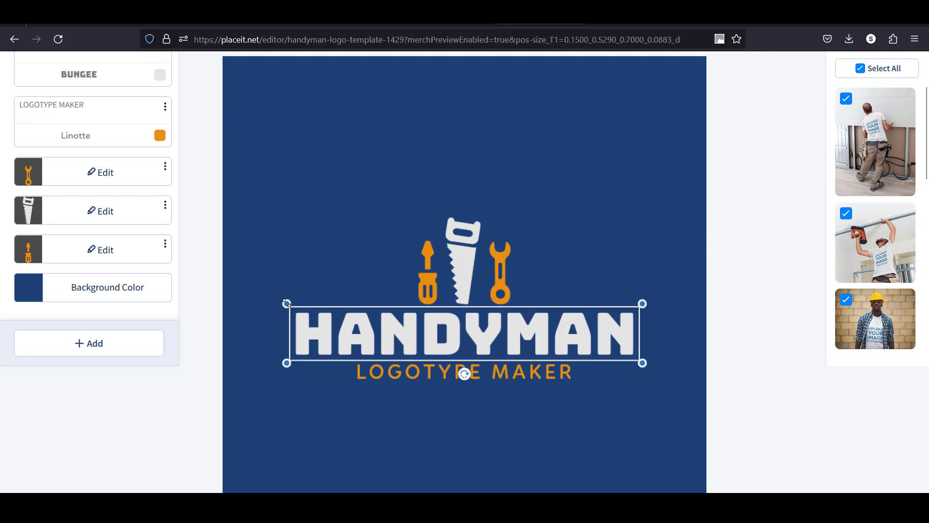
pyautogui.moveTo(286, 302); pyautogui.dragTo(421, 341)
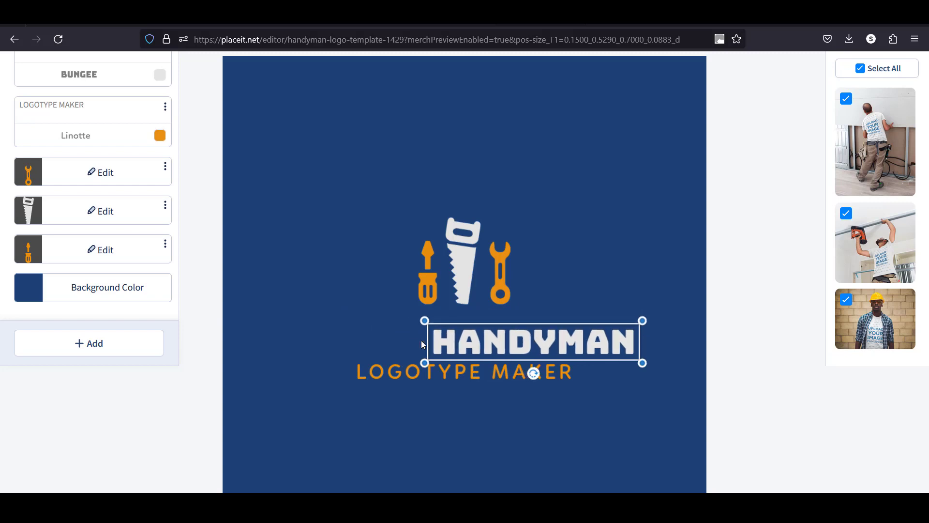
pyautogui.click(414, 359)
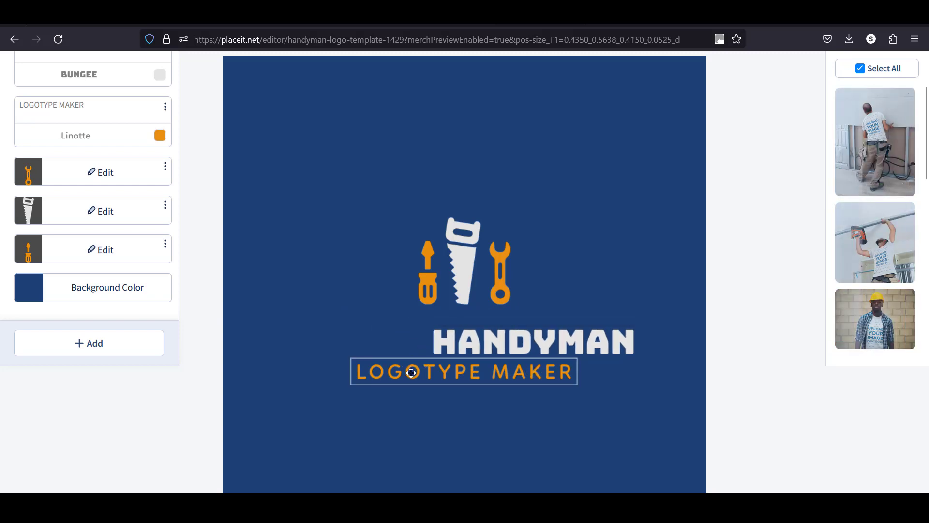
# Align the tagline with the left edge of HANDYMAN and place the saw graphic to the left of both text lines
pyautogui.moveTo(413, 373); pyautogui.dragTo(489, 374)
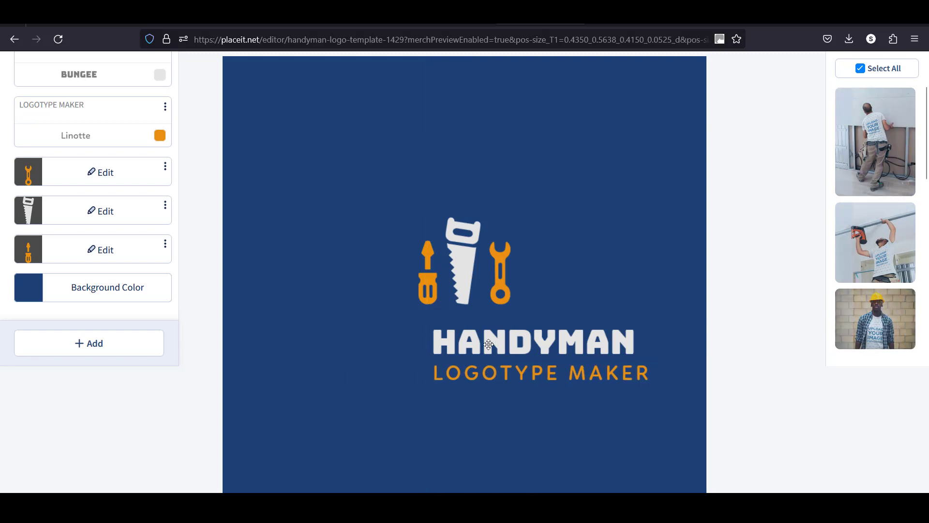
pyautogui.moveTo(465, 235); pyautogui.dragTo(391, 339)
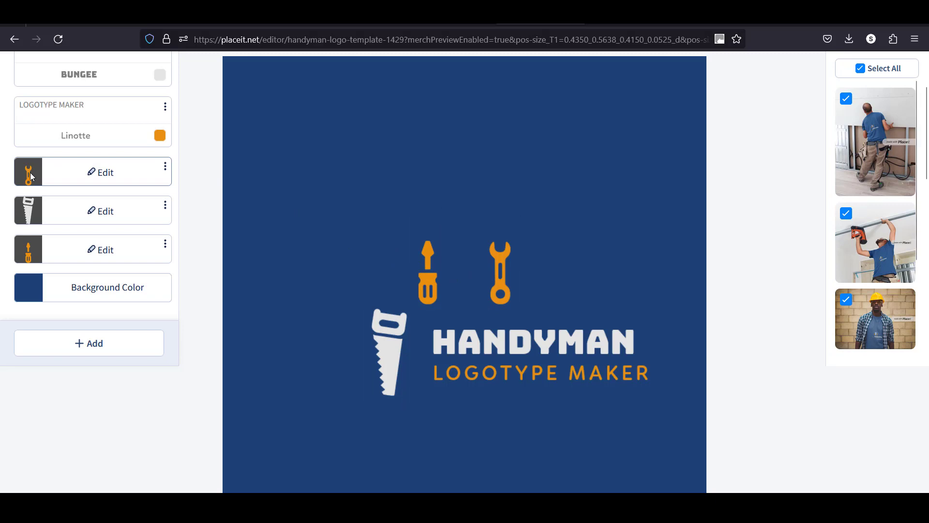
# Hide the wrench and screwdriver graphics in the logo
pyautogui.click(166, 167)
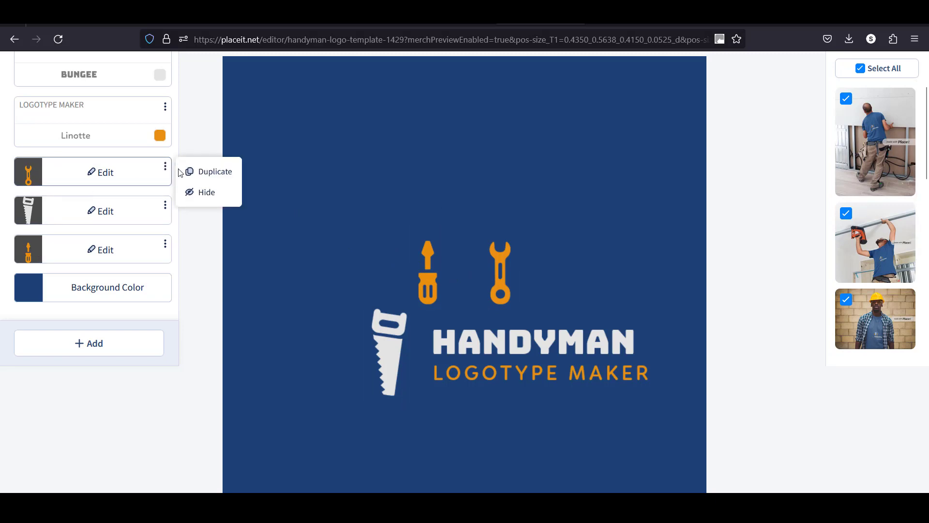
pyautogui.click(201, 193)
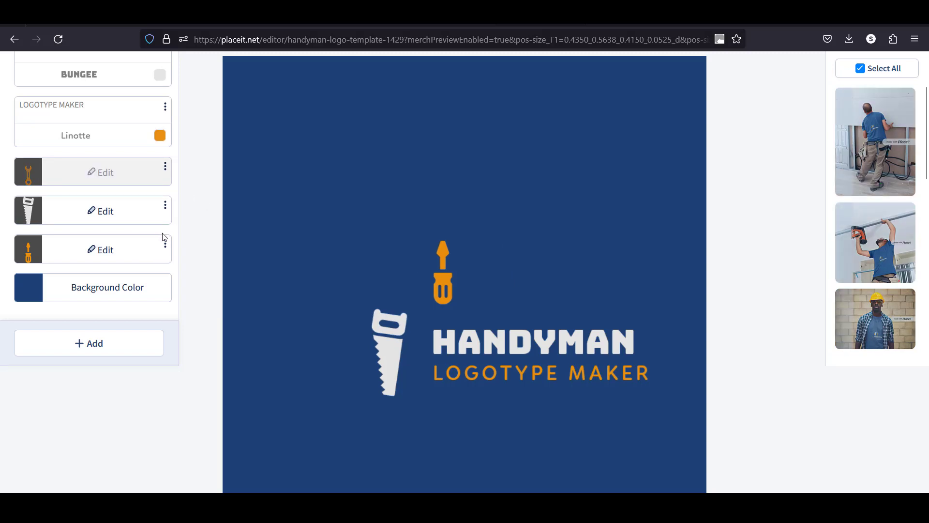
pyautogui.click(165, 244)
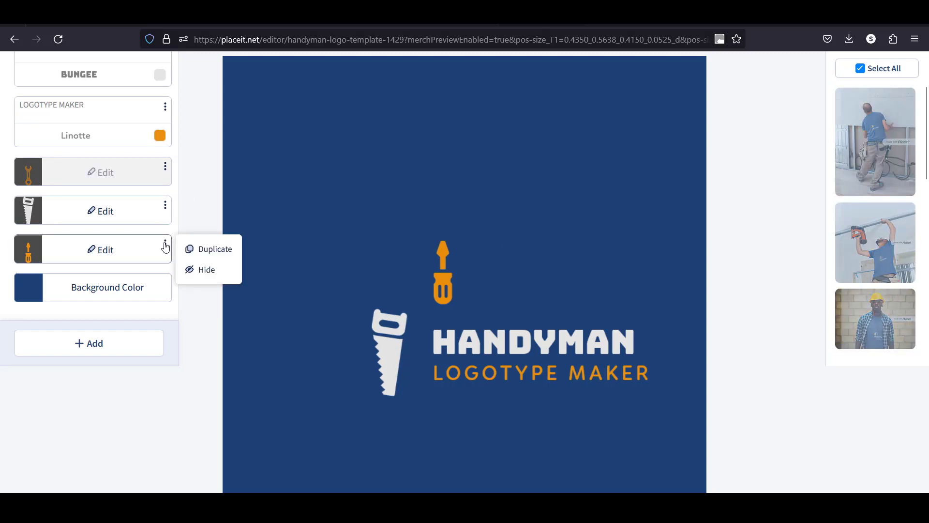
pyautogui.click(191, 277)
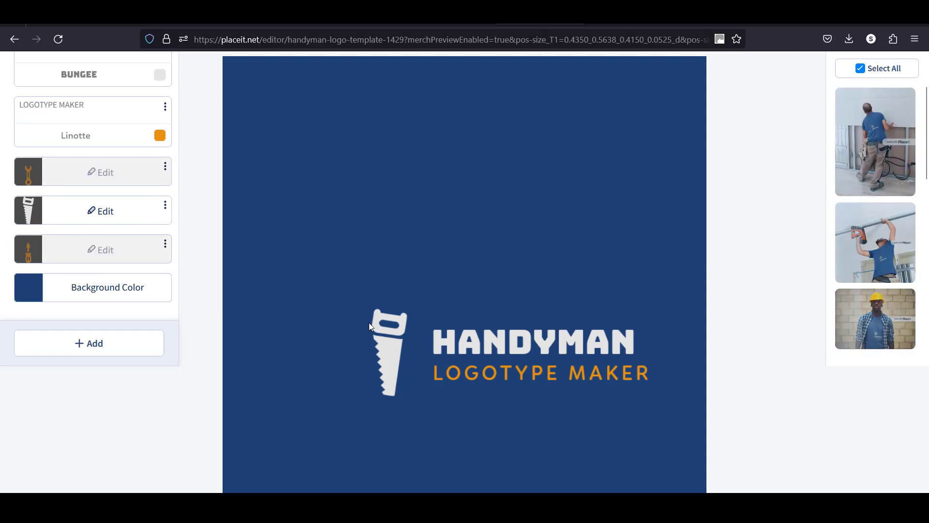
# Replace the logo's main text with "contractor x"
pyautogui.scroll(-3, 448, 292)
pyautogui.scroll(3, 410, 291)
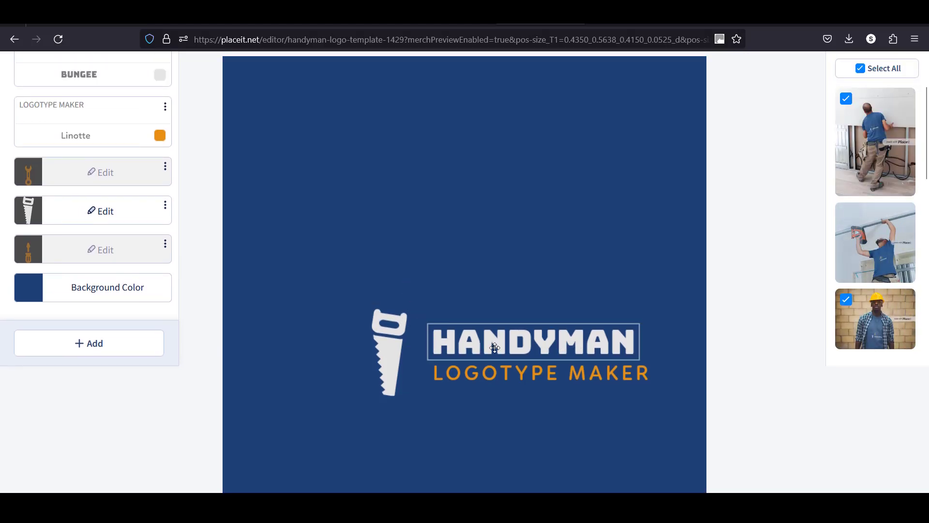
pyautogui.scroll(3, 358, 329)
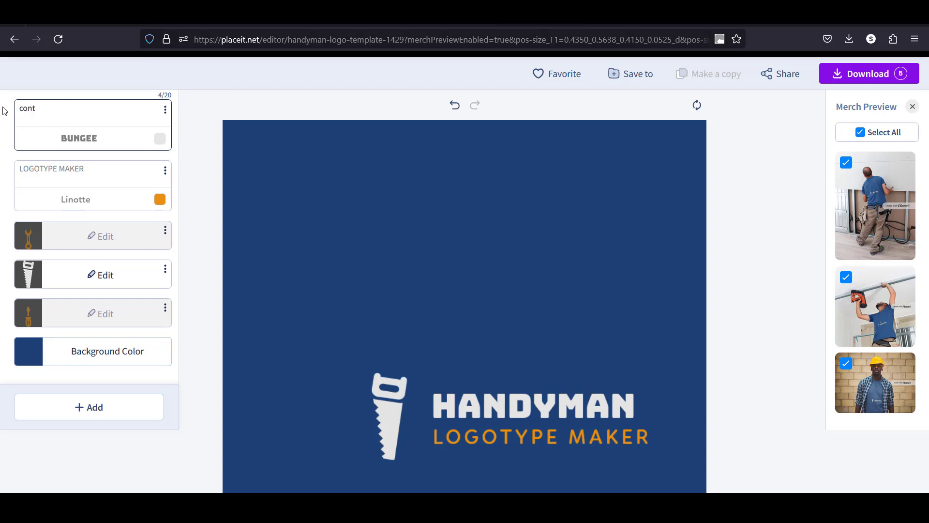
pyautogui.write('ractor x')
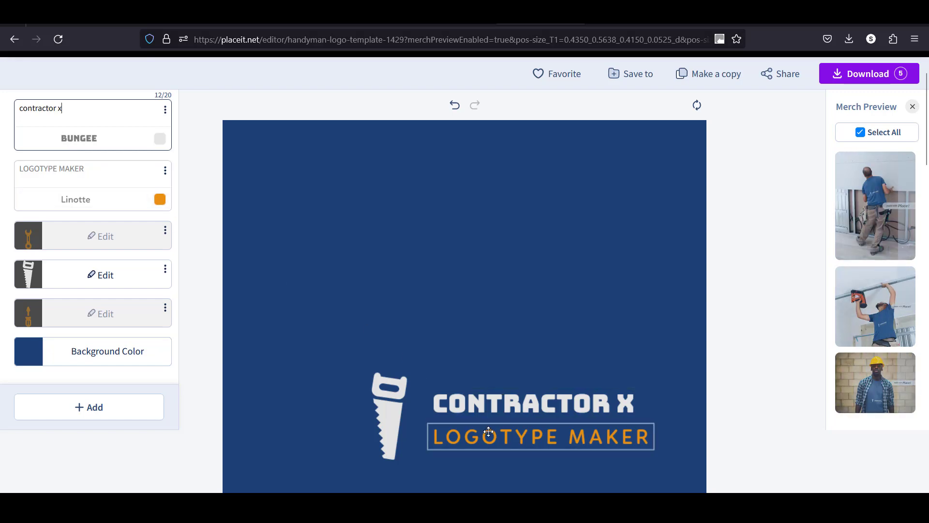
# Replace the tagline with "buildings and sites" and shift it slightly right and up beneath the company name
pyautogui.click(93, 168)
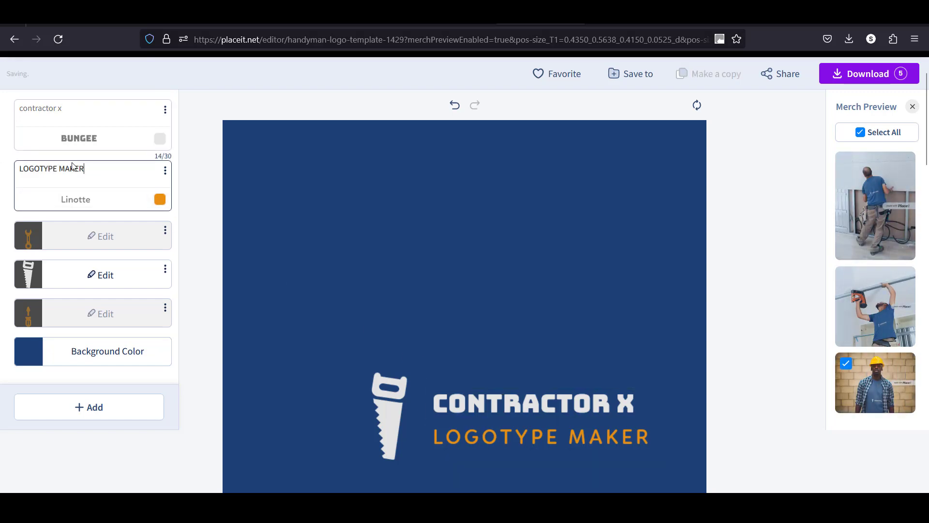
pyautogui.moveTo(84, 169); pyautogui.dragTo(11, 168)
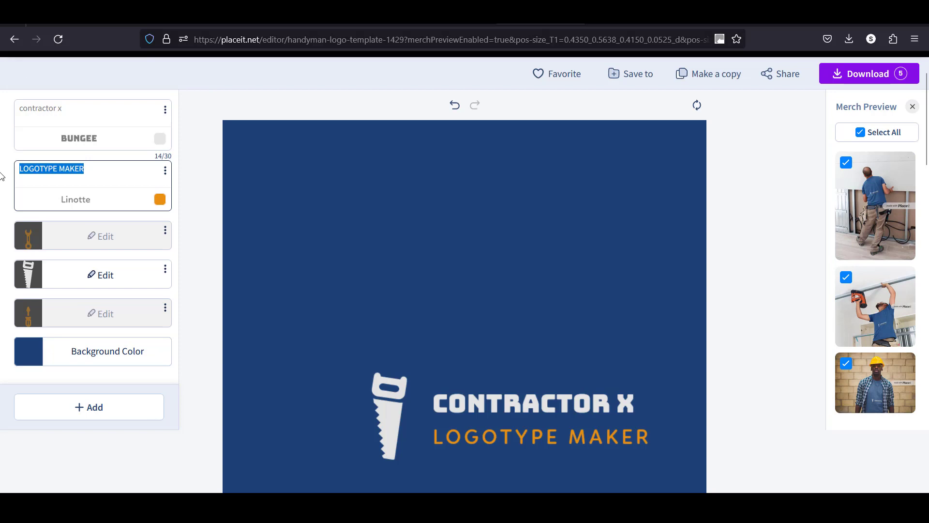
pyautogui.write('m')
pyautogui.press('BackSpace')
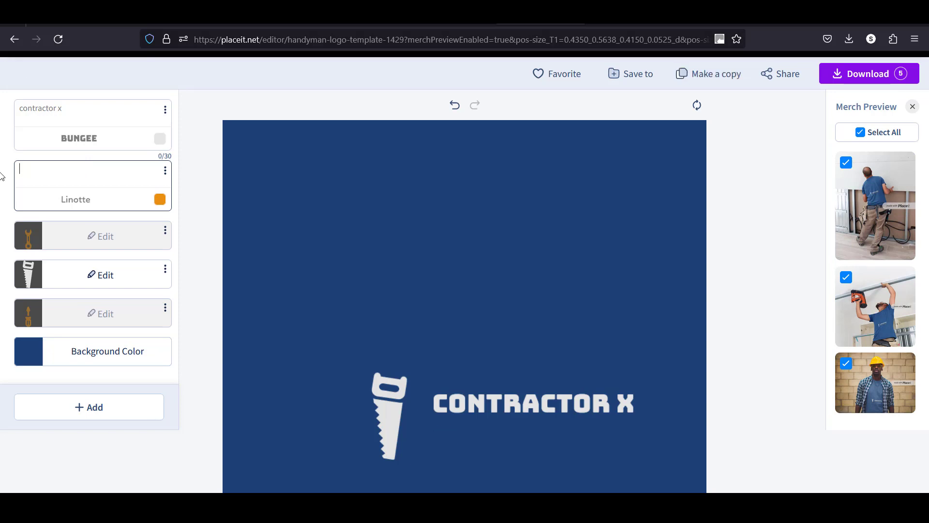
pyautogui.write('bui')
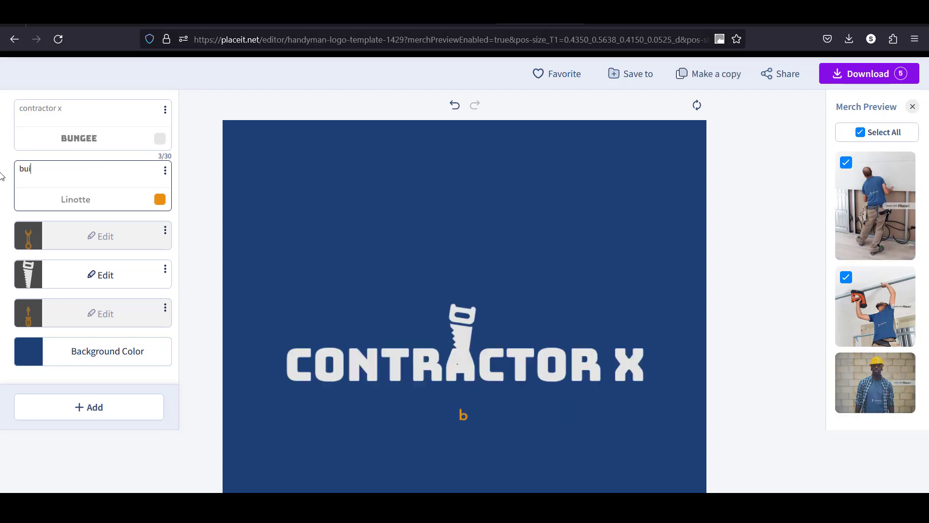
pyautogui.write('lding ')
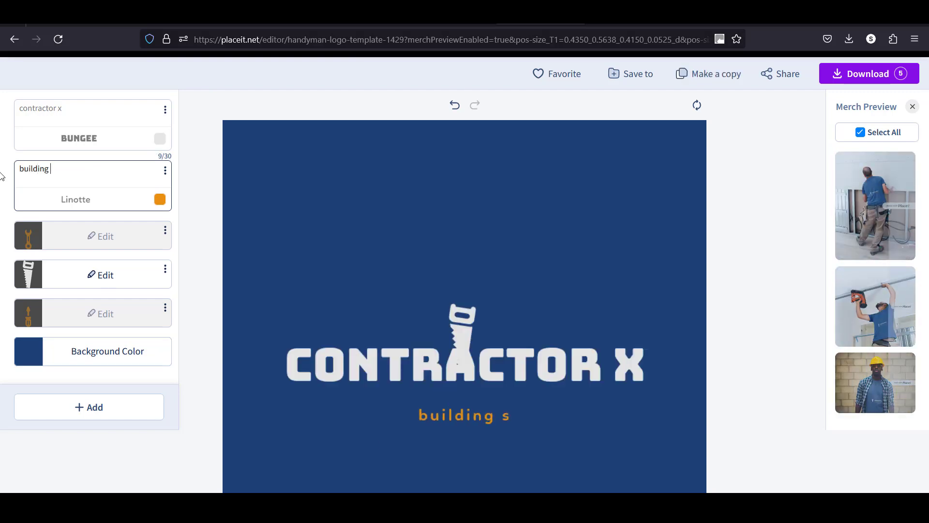
pyautogui.write('s and')
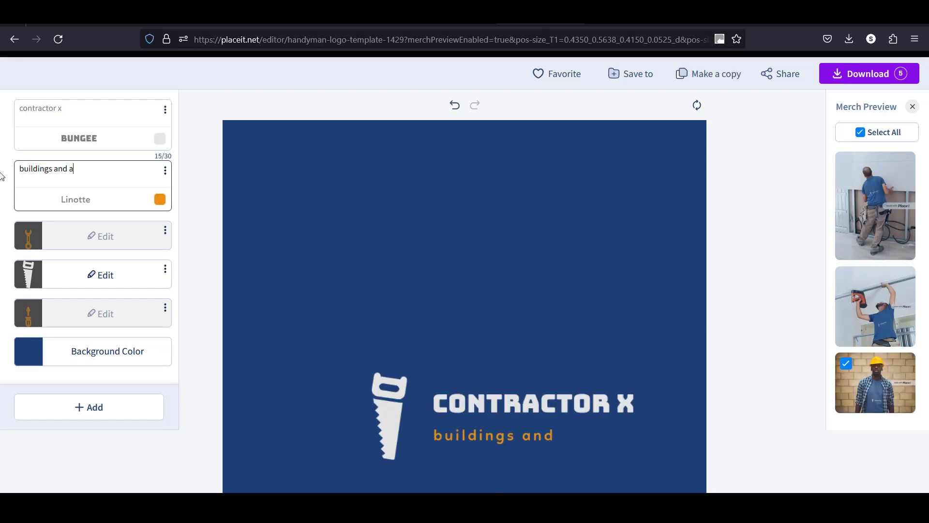
pyautogui.write('ai')
pyautogui.write('sites')
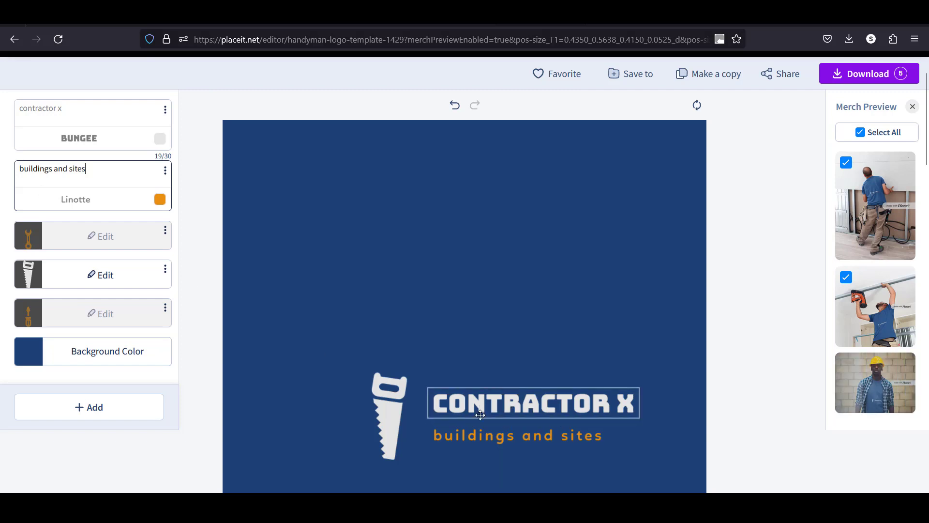
pyautogui.moveTo(492, 435); pyautogui.dragTo(518, 427)
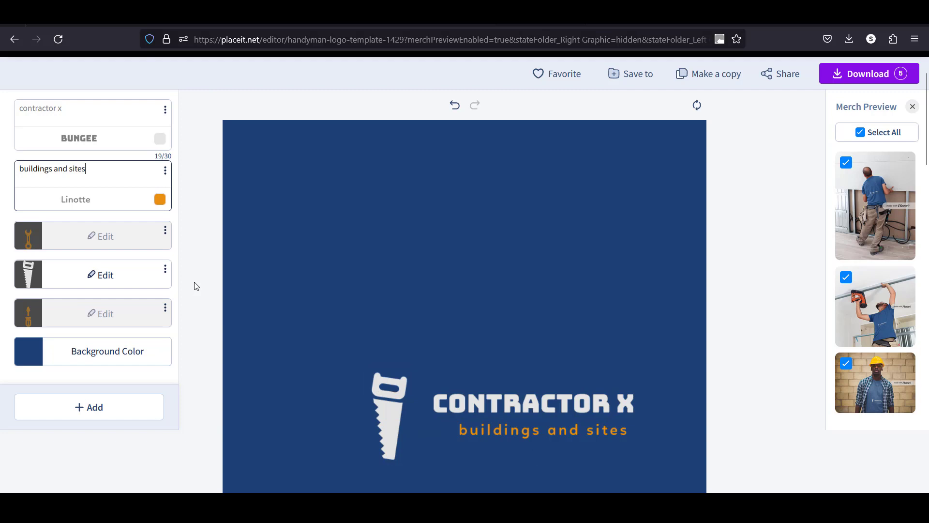
# Replace the saw graphic with the circular wrench icon and recolor it dark orange
pyautogui.click(70, 277)
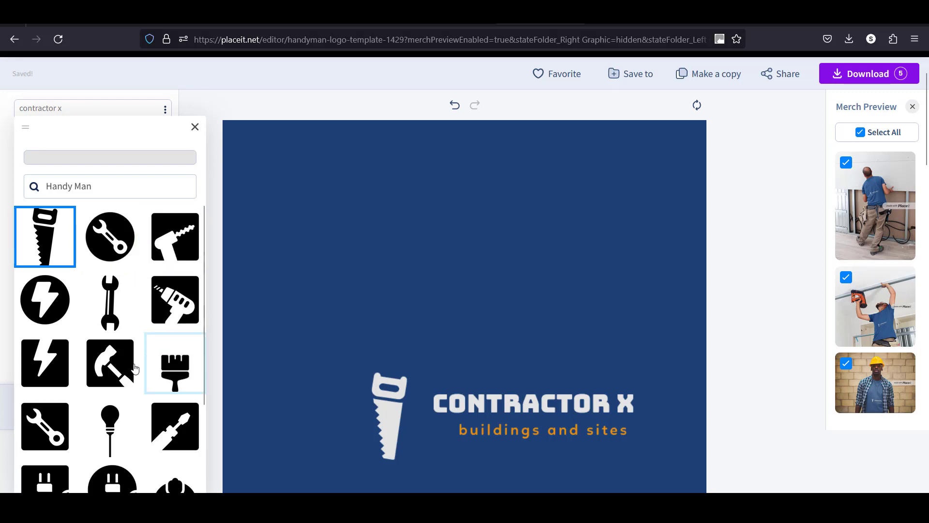
pyautogui.click(120, 246)
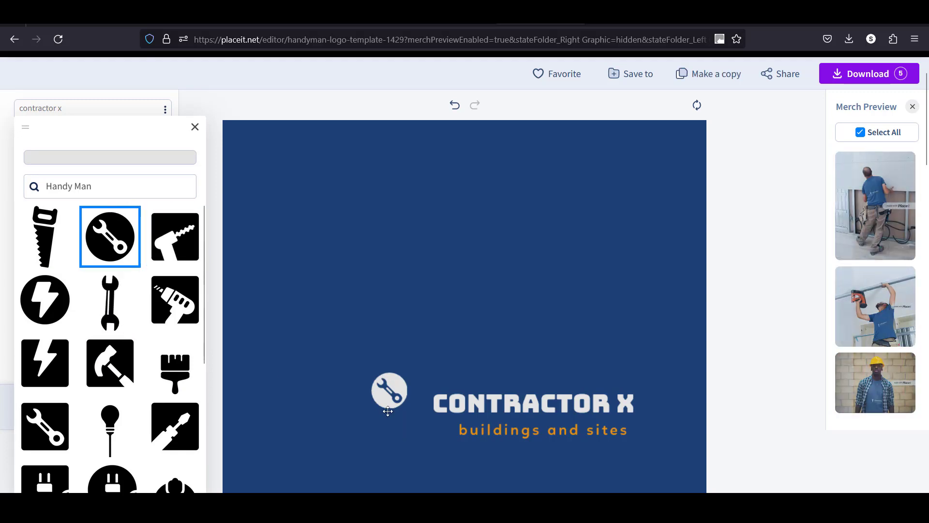
pyautogui.click(75, 158)
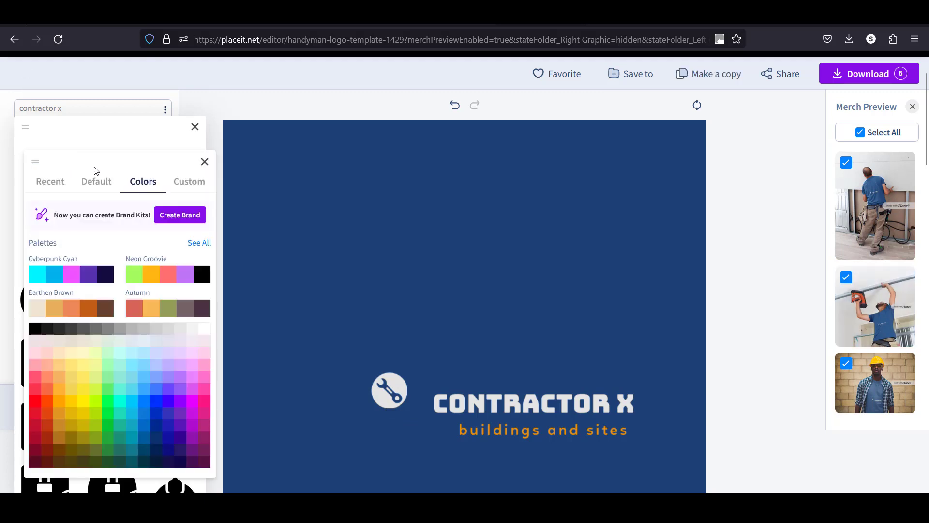
pyautogui.click(76, 442)
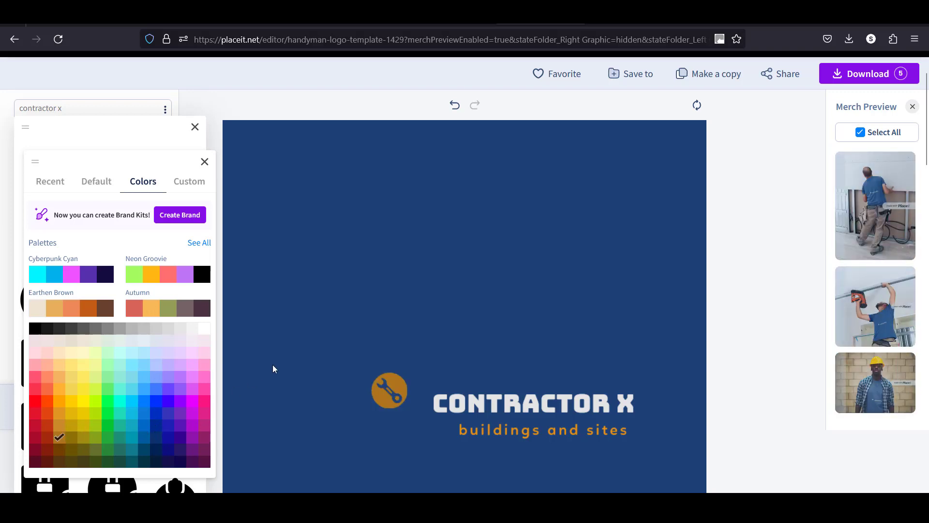
pyautogui.click(273, 364)
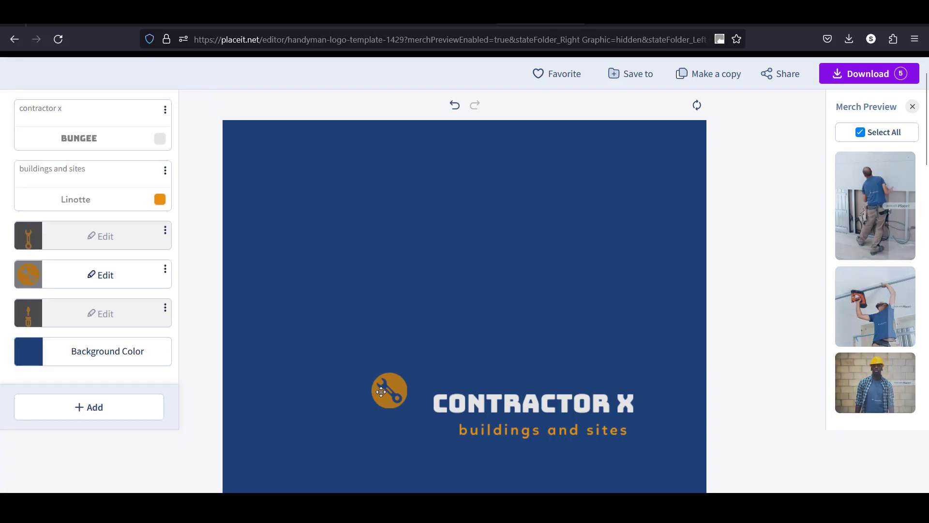
# Move the circular wrench icon down beside the company name and enlarge it to span both text lines
pyautogui.moveTo(388, 395); pyautogui.dragTo(389, 420)
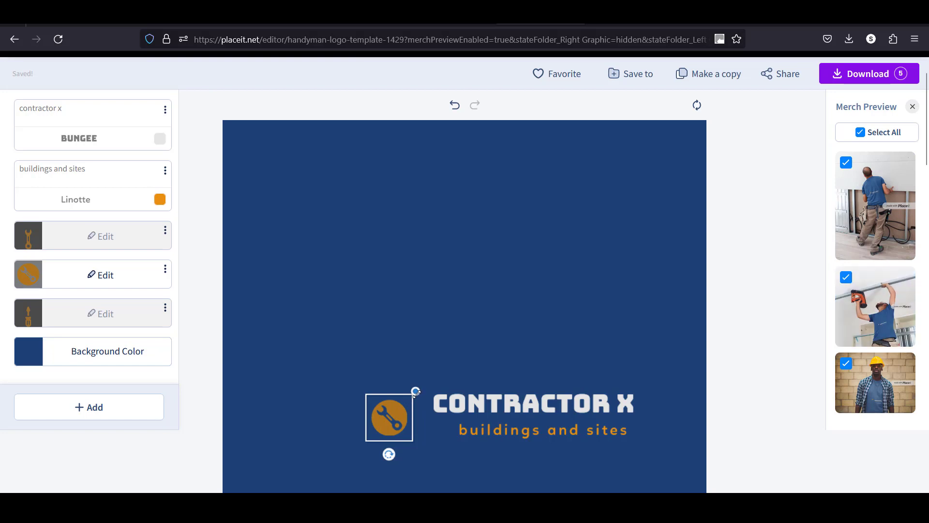
pyautogui.moveTo(416, 392); pyautogui.dragTo(407, 413)
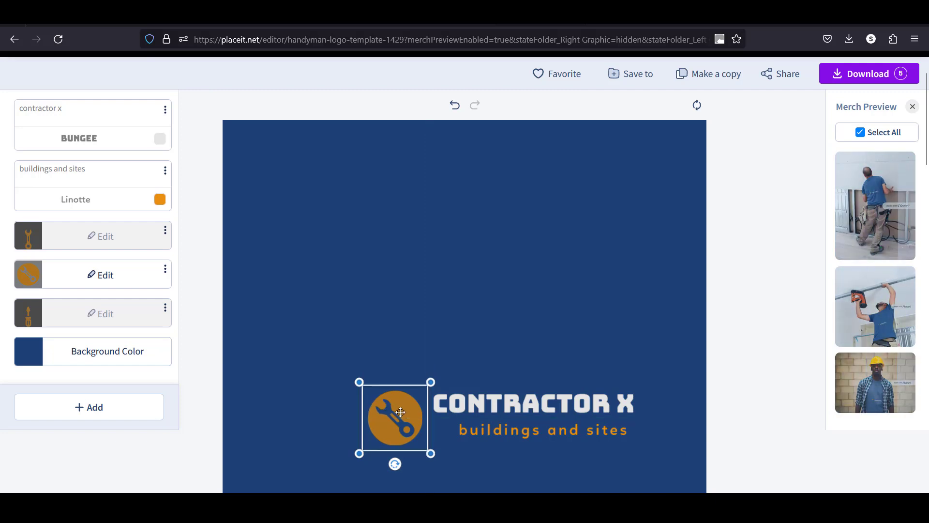
pyautogui.moveTo(401, 410); pyautogui.dragTo(399, 410)
pyautogui.click(195, 315)
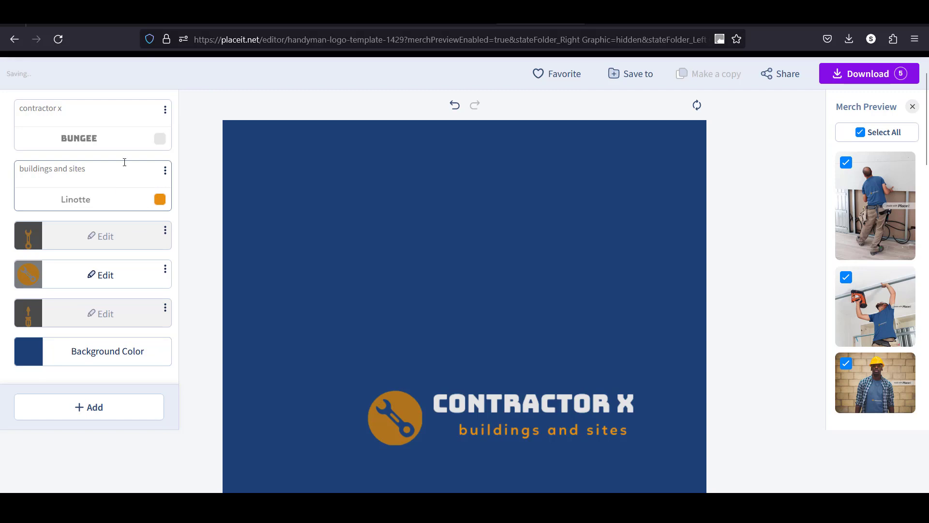
# Recolor the company name light orange from the Earthen Brown palette and the tagline white
pyautogui.click(160, 140)
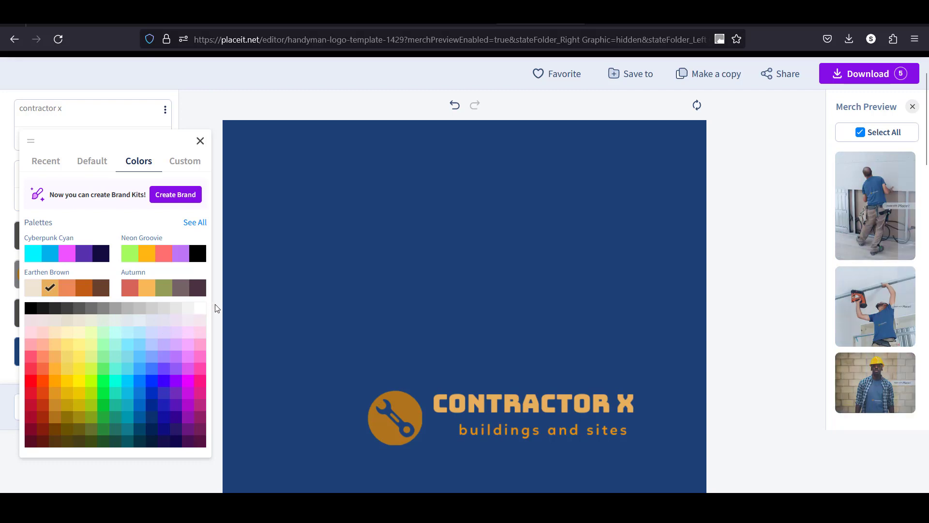
pyautogui.click(229, 309)
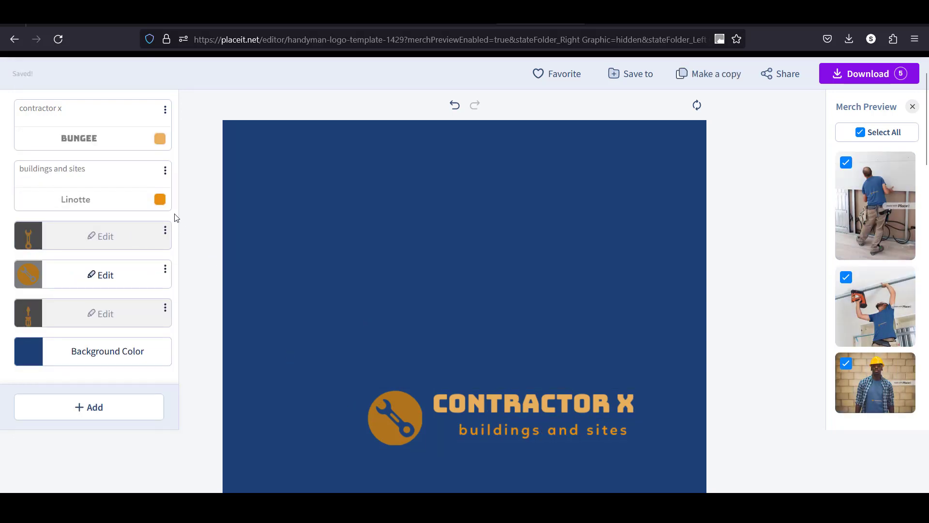
pyautogui.click(160, 201)
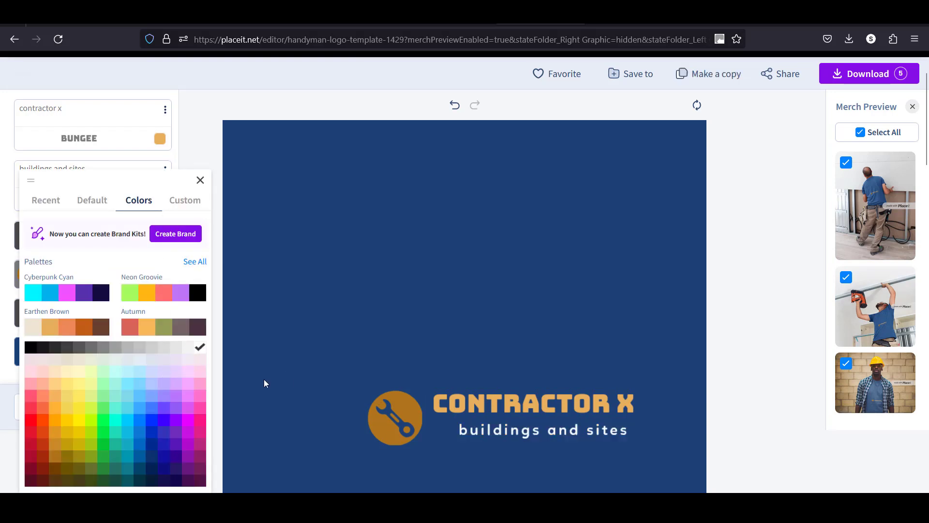
pyautogui.click(245, 379)
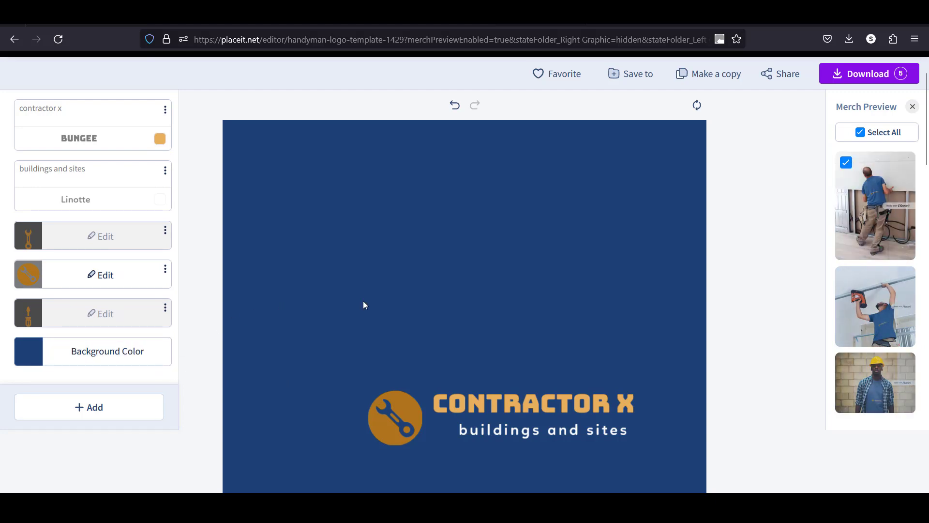
# Make the logo's background color transparent
pyautogui.scroll(-2, 429, 304)
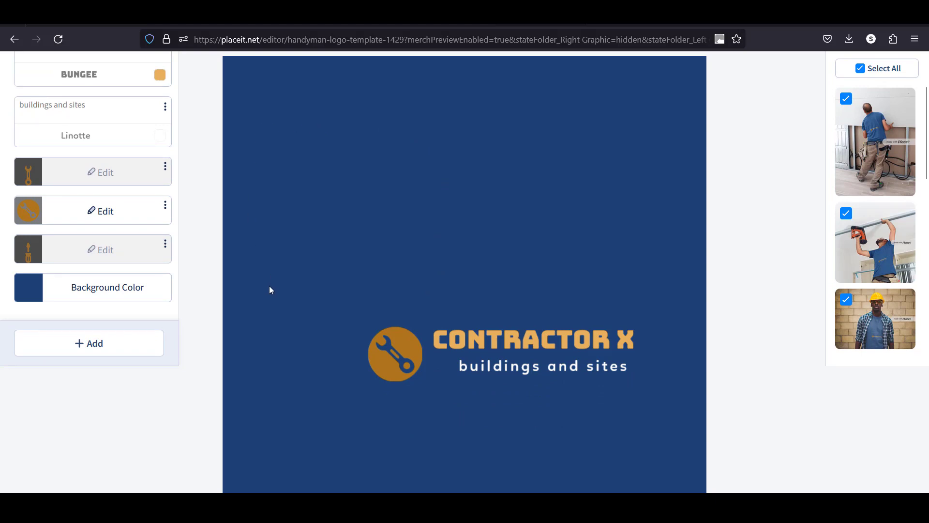
pyautogui.click(115, 294)
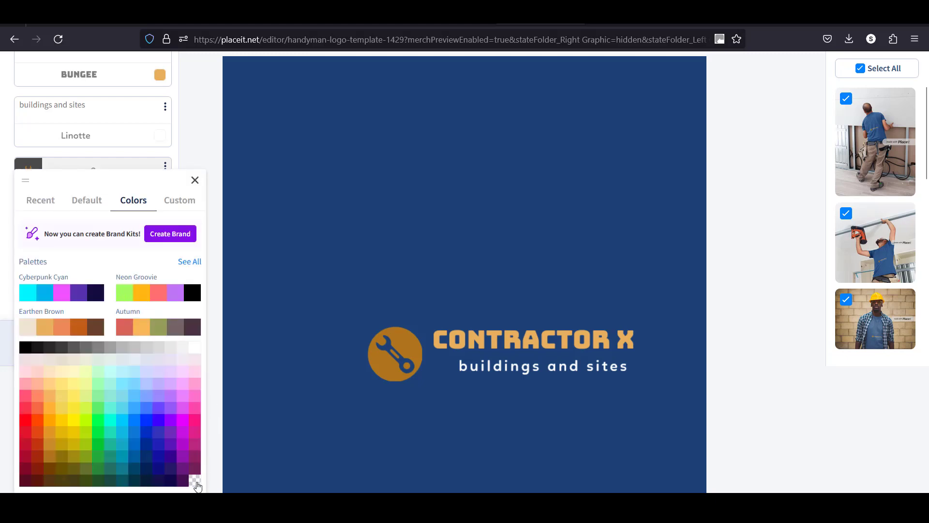
pyautogui.click(197, 483)
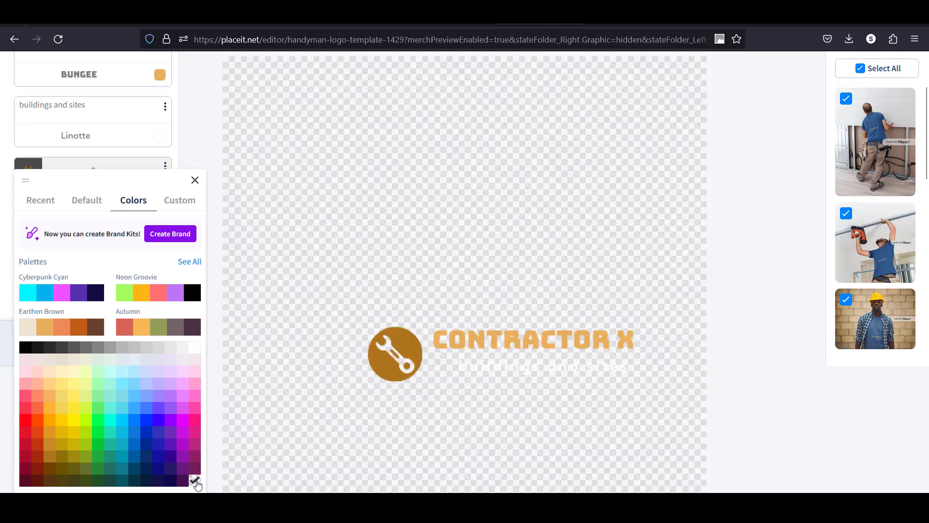
pyautogui.click(276, 411)
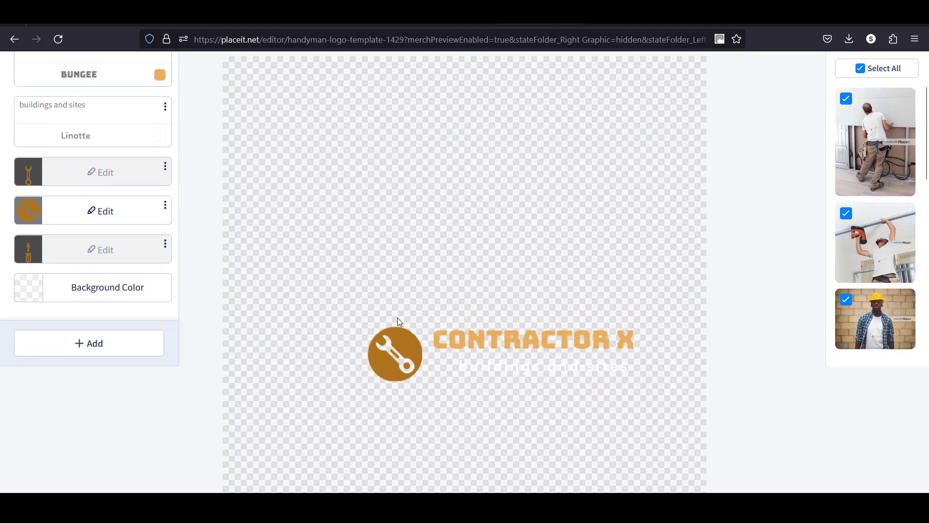
# Deselect all merch previews and download only the logo file
pyautogui.scroll(3, 411, 317)
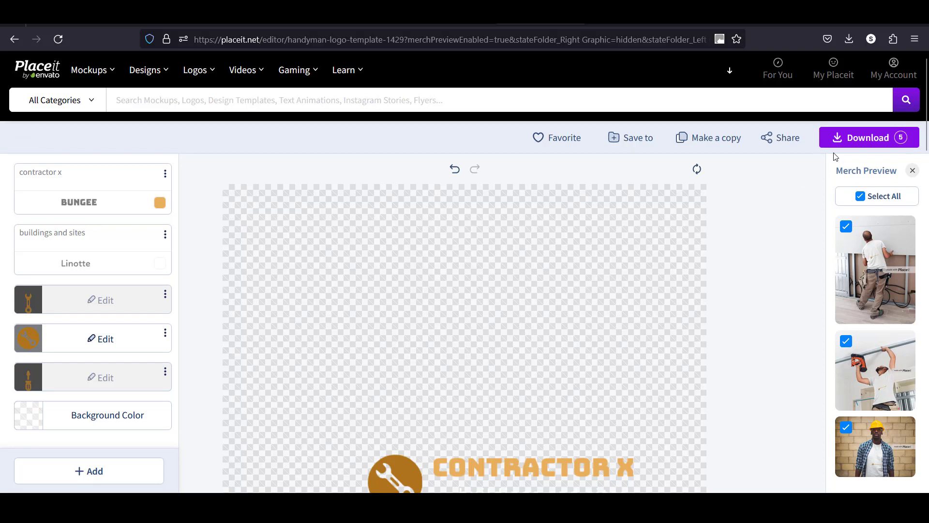
pyautogui.click(861, 196)
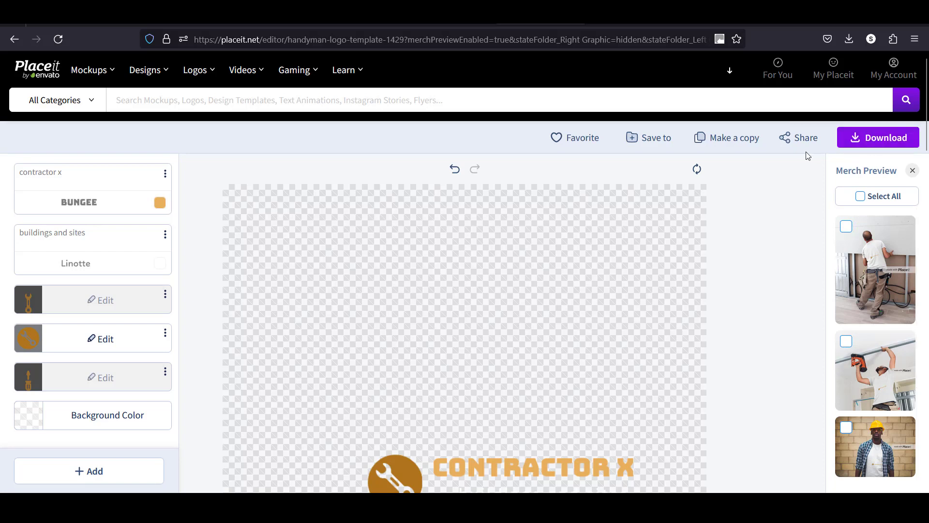
pyautogui.click(868, 148)
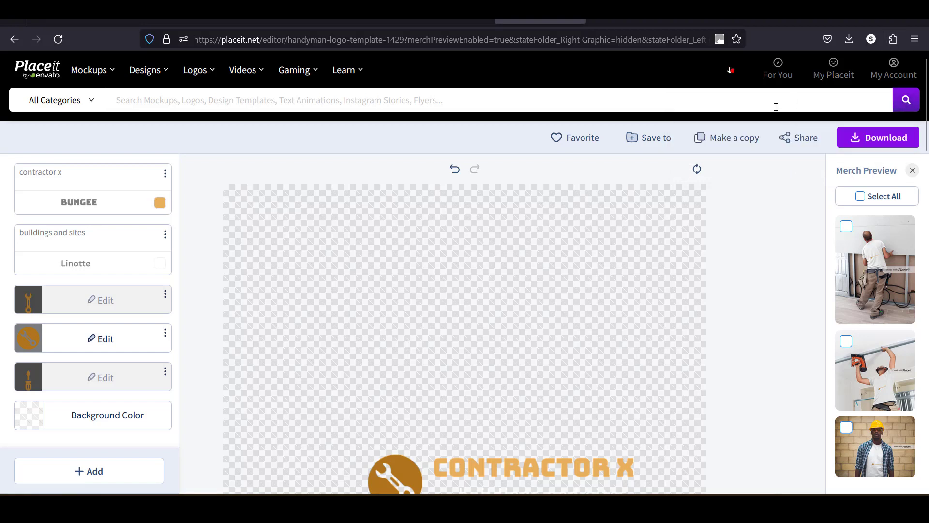
pyautogui.click(730, 71)
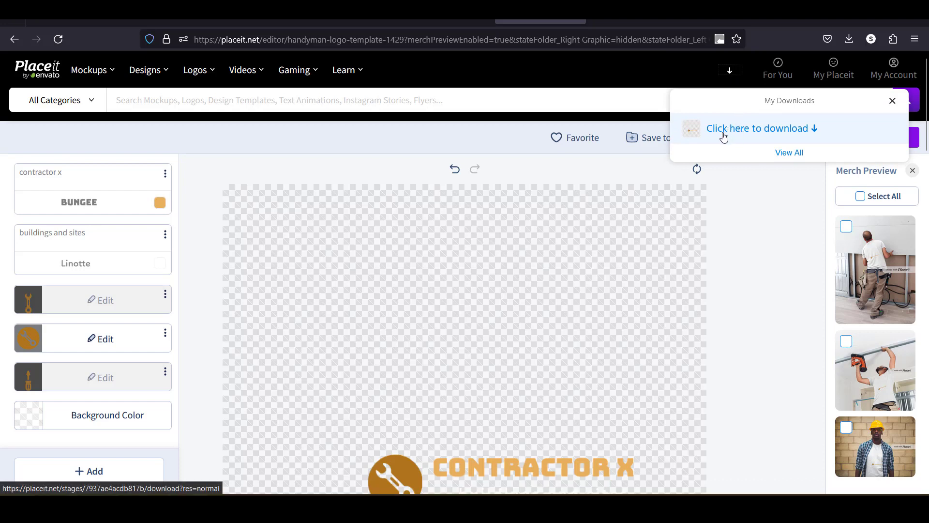
pyautogui.click(759, 136)
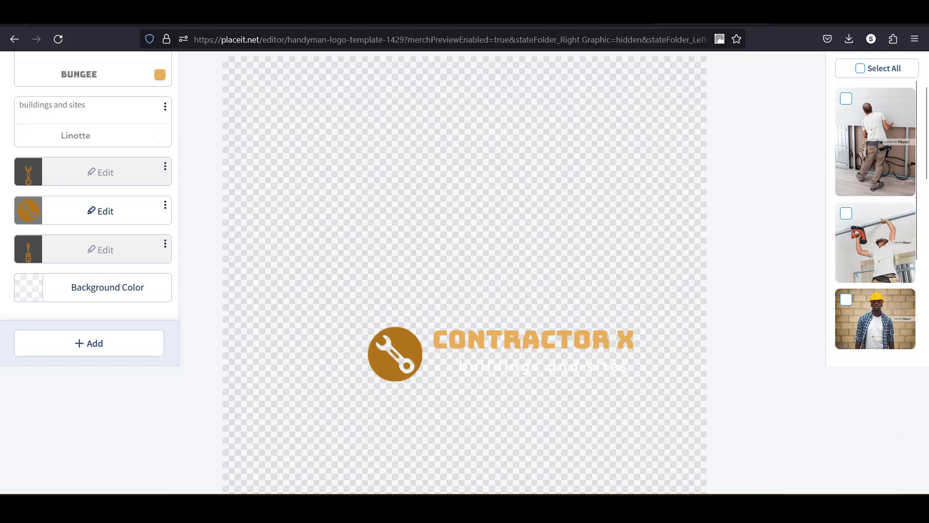
# Switch to the browser tab with the contractor logo templates and load google.com there
pyautogui.click(549, 23)
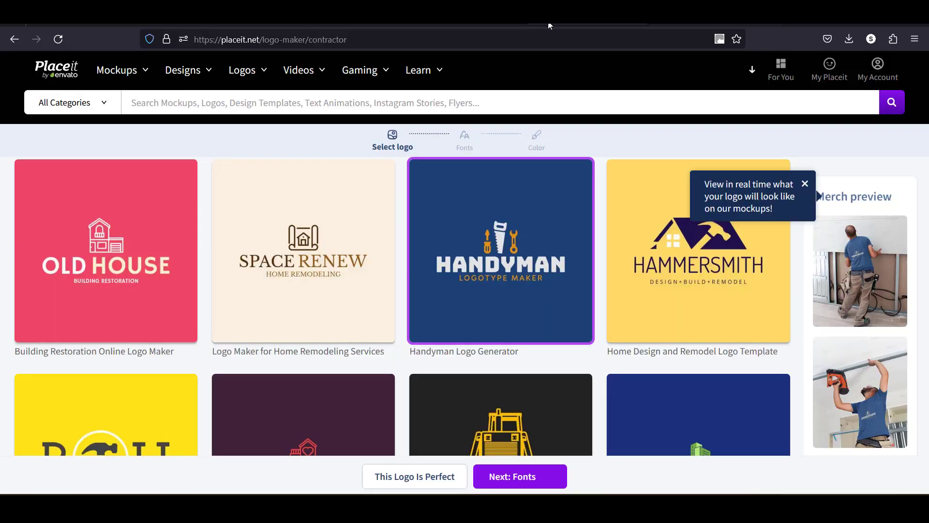
pyautogui.click(522, 34)
pyautogui.write('g')
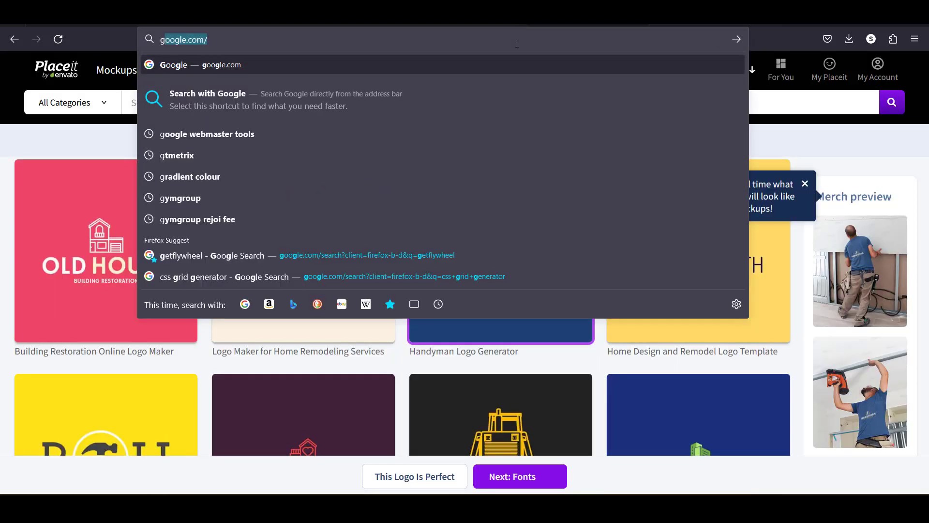
pyautogui.write('oogle.com')
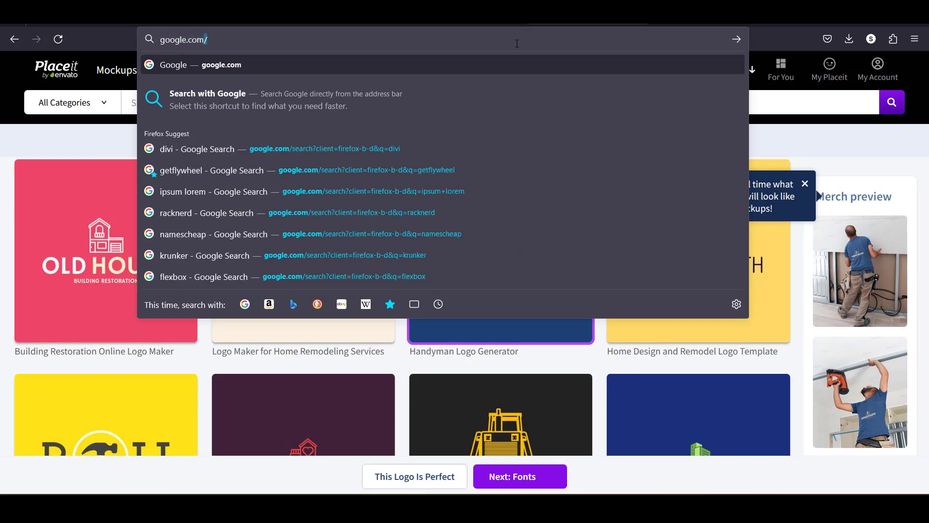
pyautogui.press('Return')
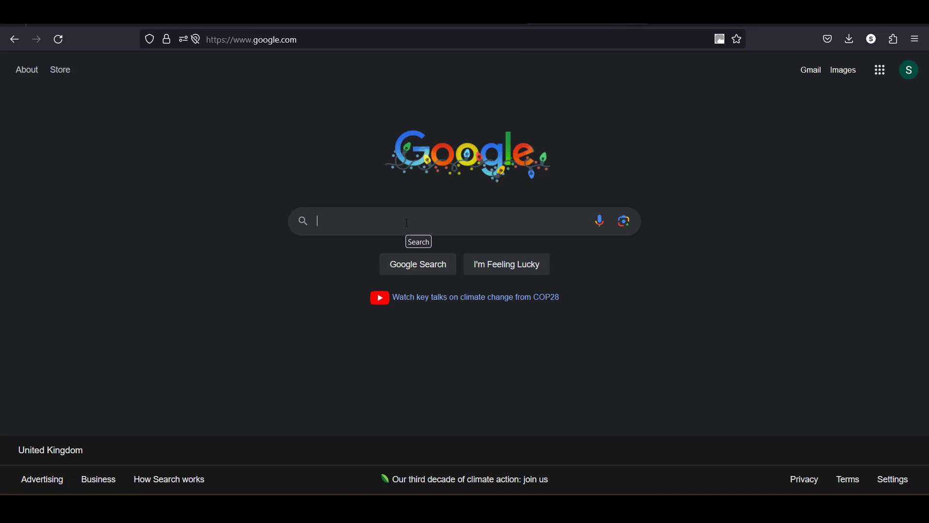
# Search Google for "pixlr", go to the Pixlr site and launch its AI Photo Editor
pyautogui.write('pix')
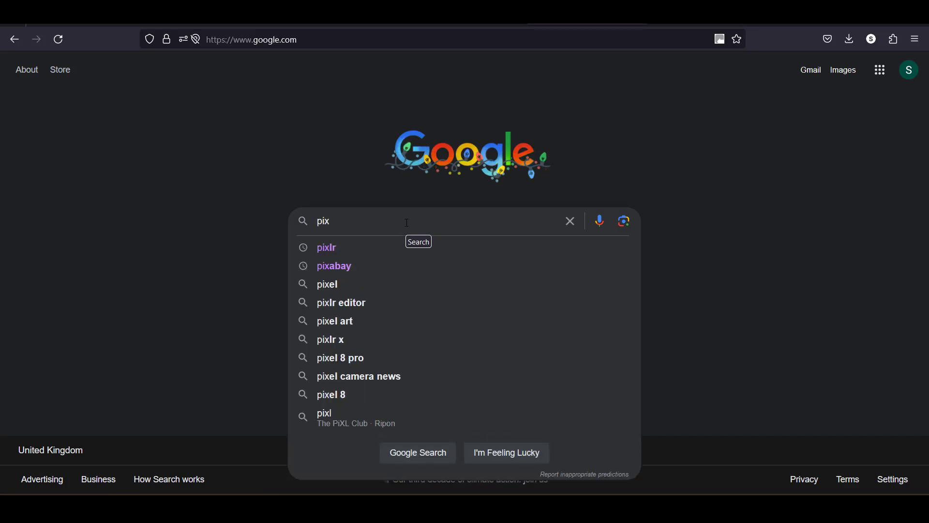
pyautogui.write('lr')
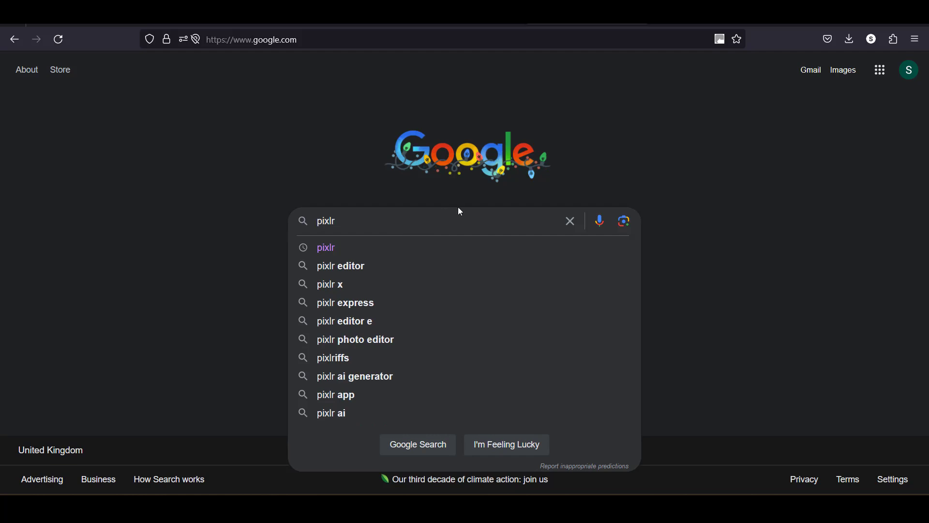
pyautogui.press('Return')
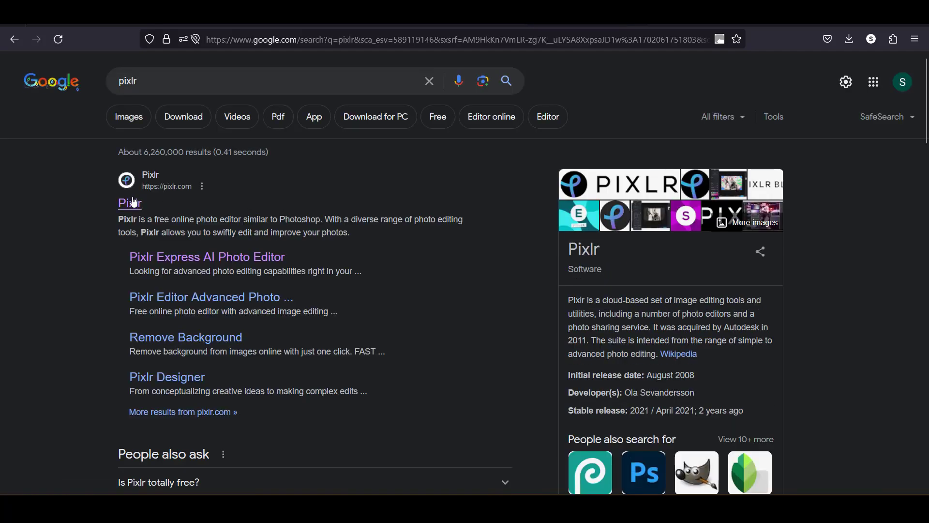
pyautogui.click(134, 203)
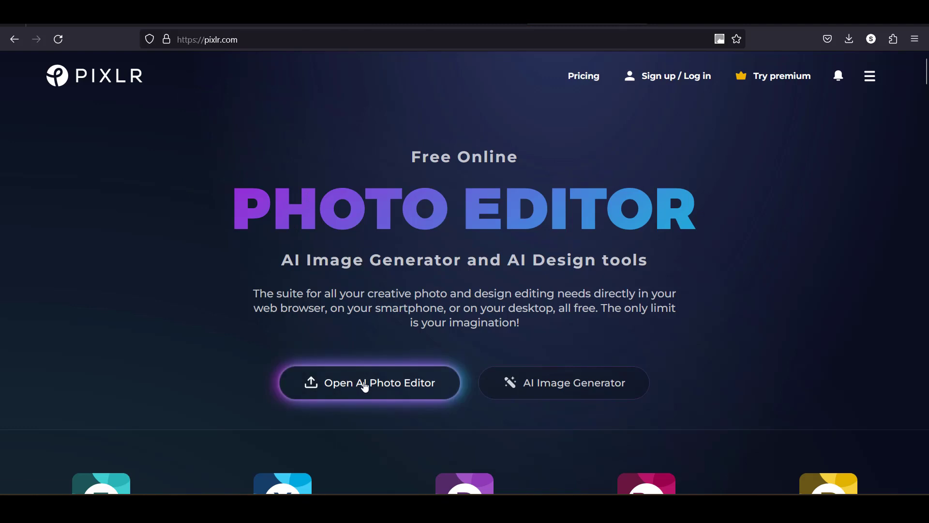
pyautogui.click(364, 388)
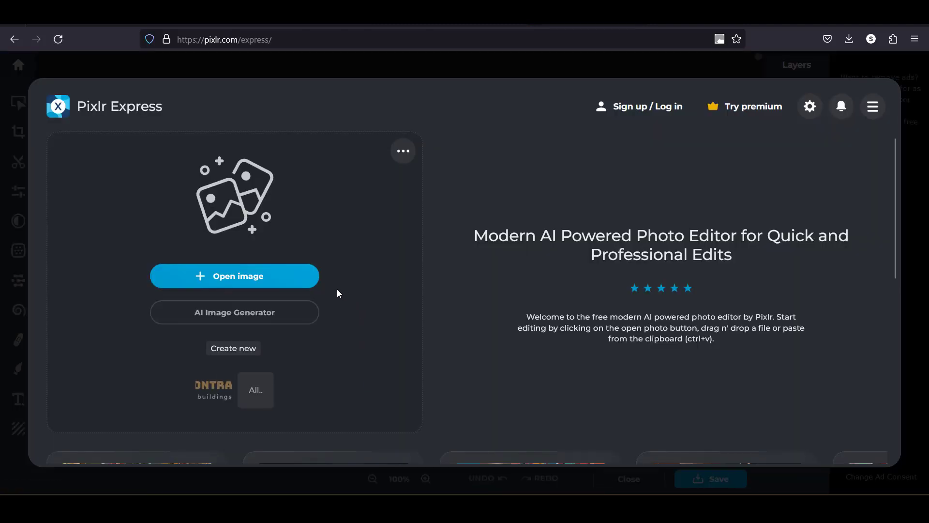
# Open handyman-logo-template-1429-1 from Downloads, pre-resized to the Web size of 1280 x 1280 px
pyautogui.click(221, 271)
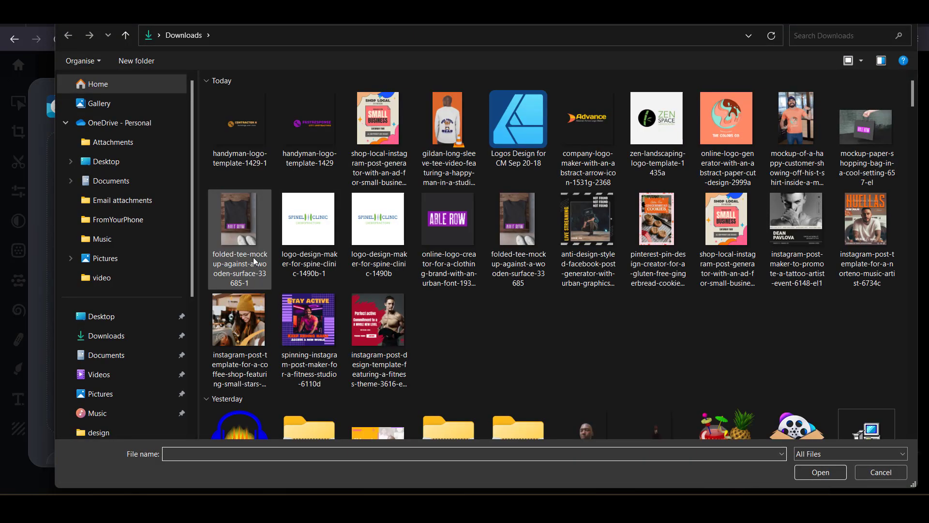
pyautogui.click(249, 135)
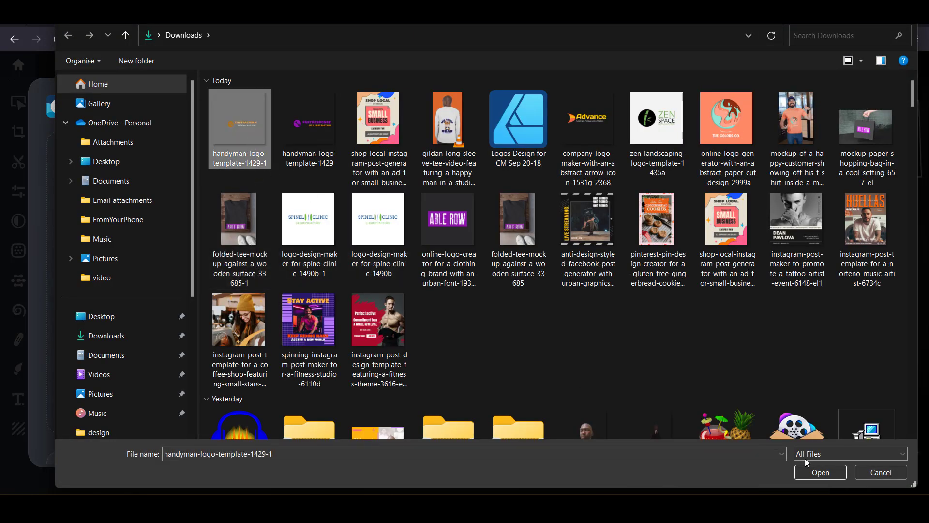
pyautogui.click(832, 473)
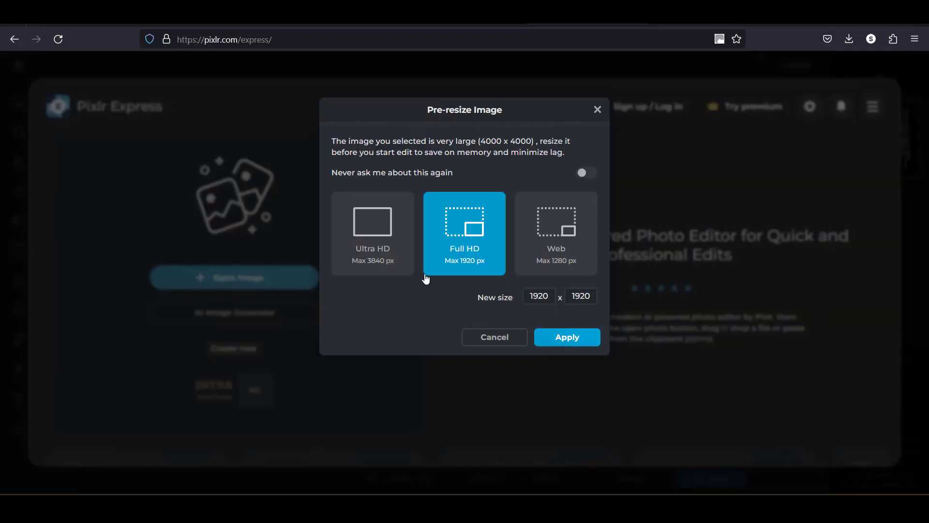
pyautogui.click(556, 243)
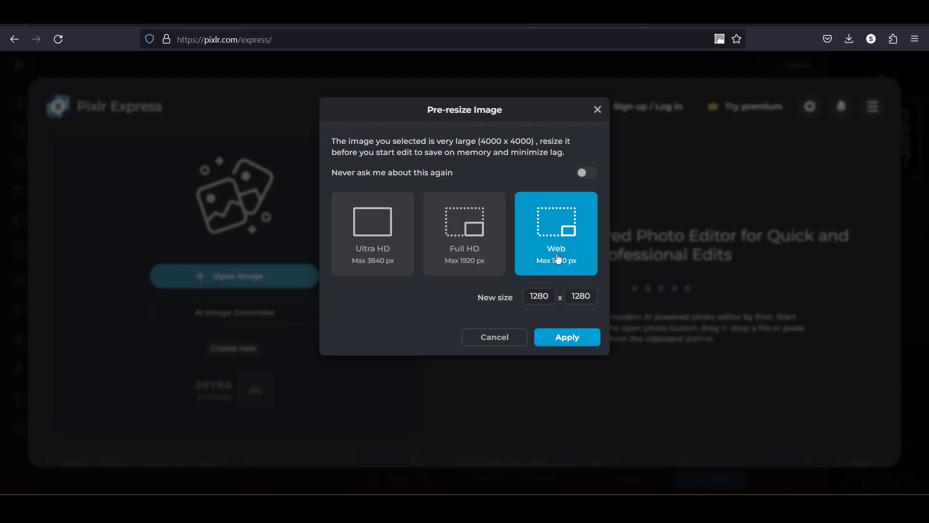
pyautogui.click(574, 340)
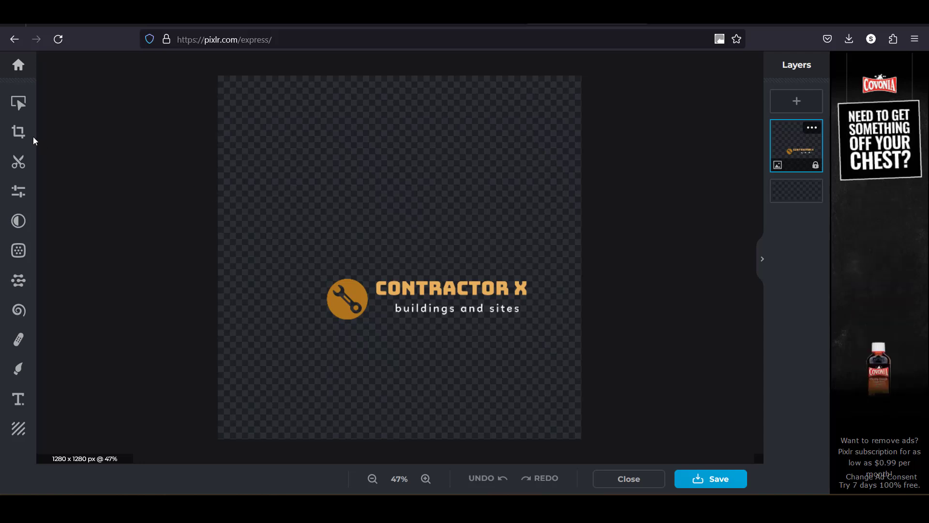
# Crop the image closely around the logo to about 801 x 249 px and save it as a transparent PNG
pyautogui.click(18, 132)
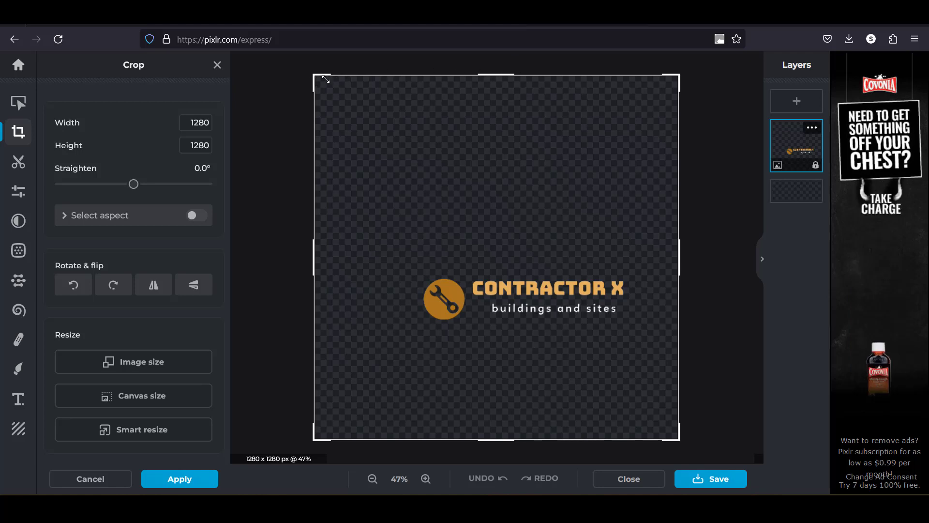
pyautogui.moveTo(316, 78); pyautogui.dragTo(399, 252)
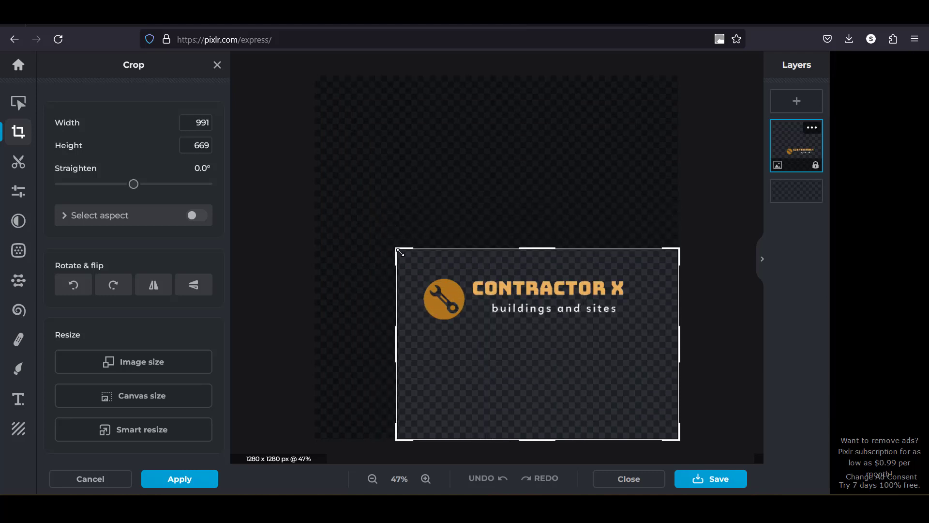
pyautogui.moveTo(679, 445); pyautogui.dragTo(649, 343)
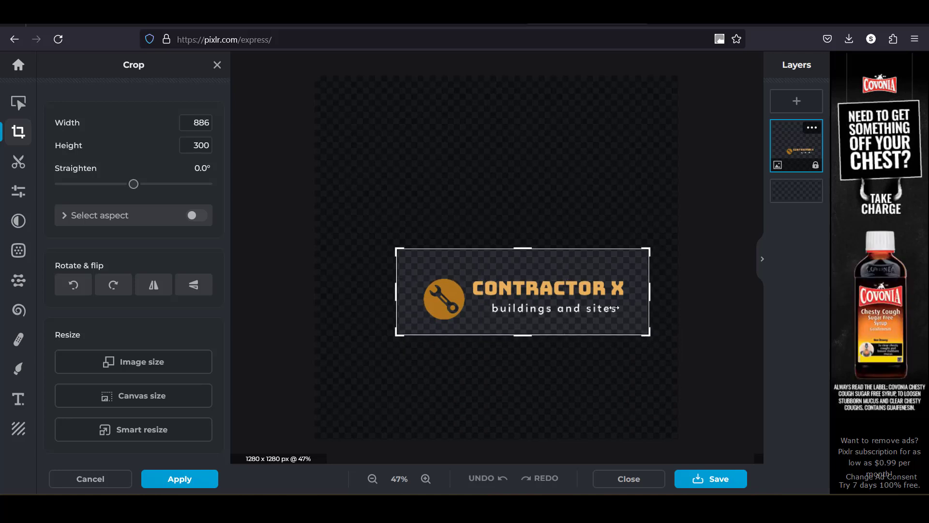
pyautogui.moveTo(531, 248); pyautogui.dragTo(531, 262)
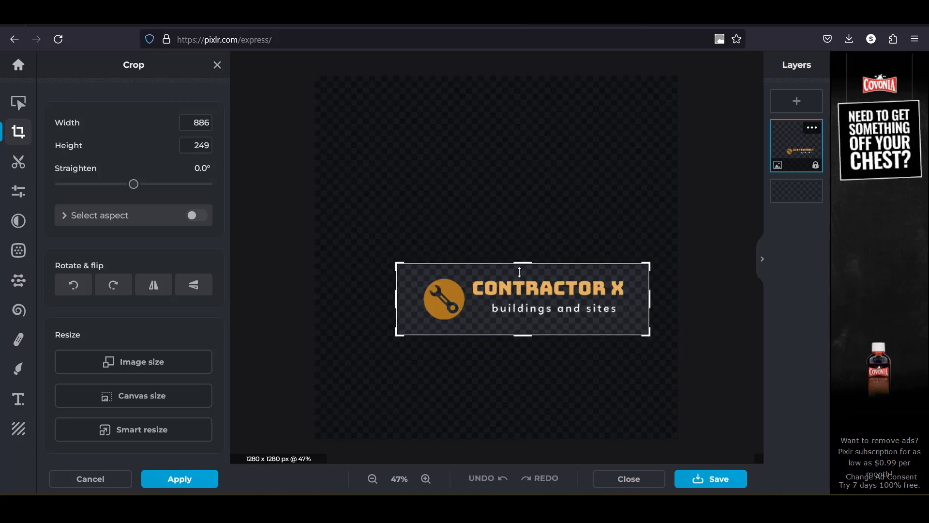
pyautogui.moveTo(402, 304); pyautogui.dragTo(414, 305)
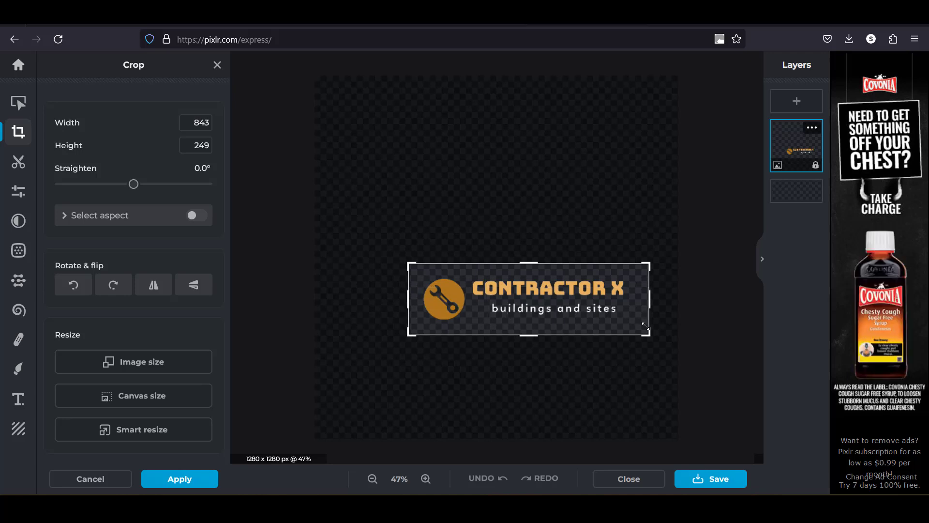
pyautogui.moveTo(649, 304); pyautogui.dragTo(638, 304)
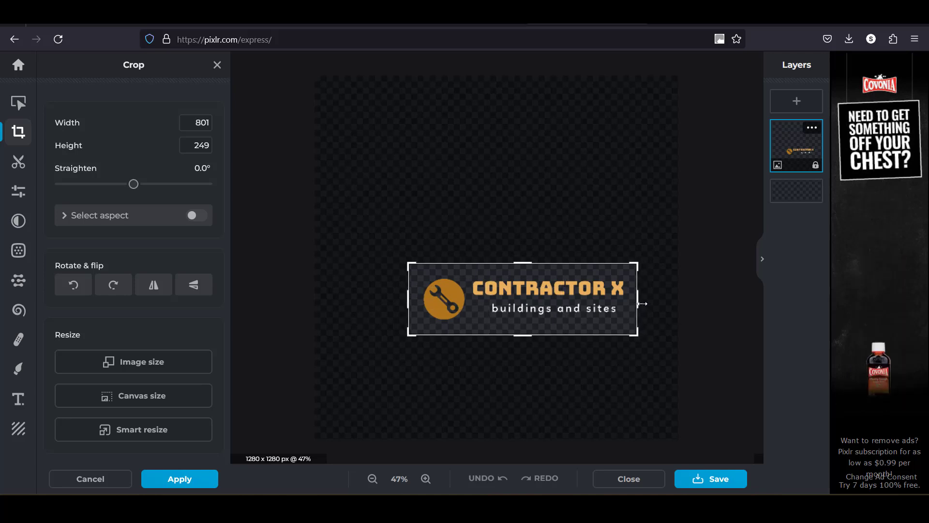
pyautogui.click(725, 478)
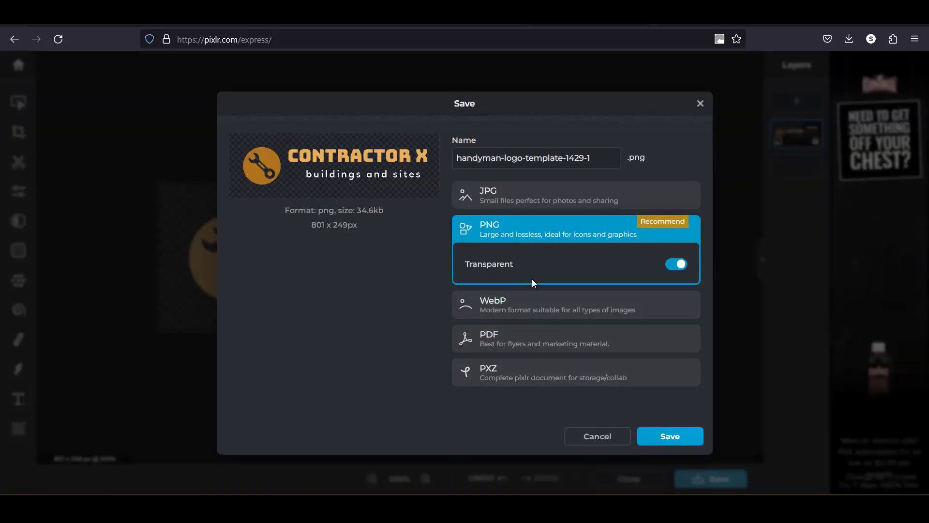
pyautogui.click(673, 437)
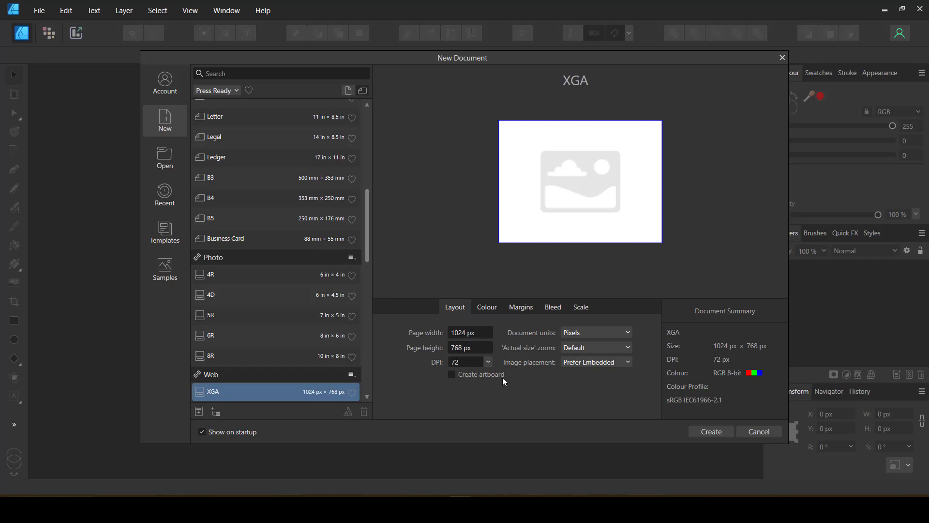
pyautogui.click(488, 362)
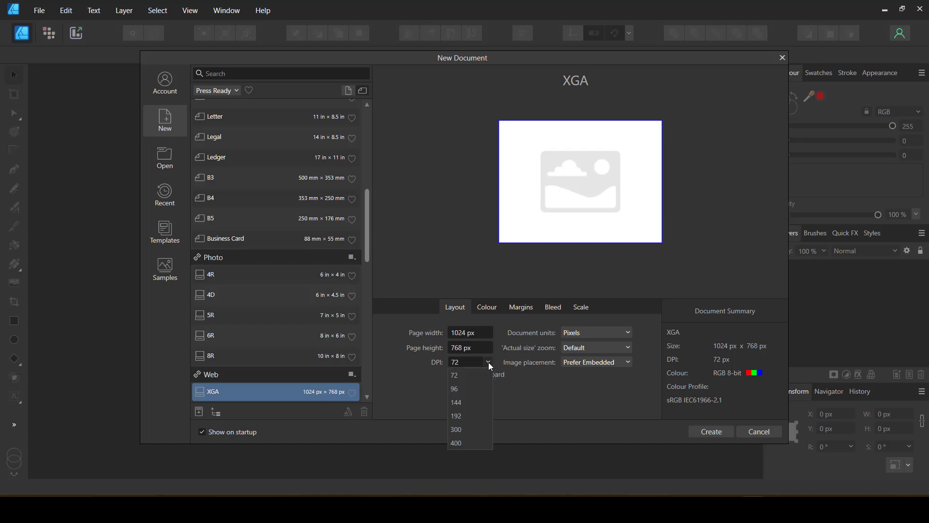
pyautogui.click(467, 430)
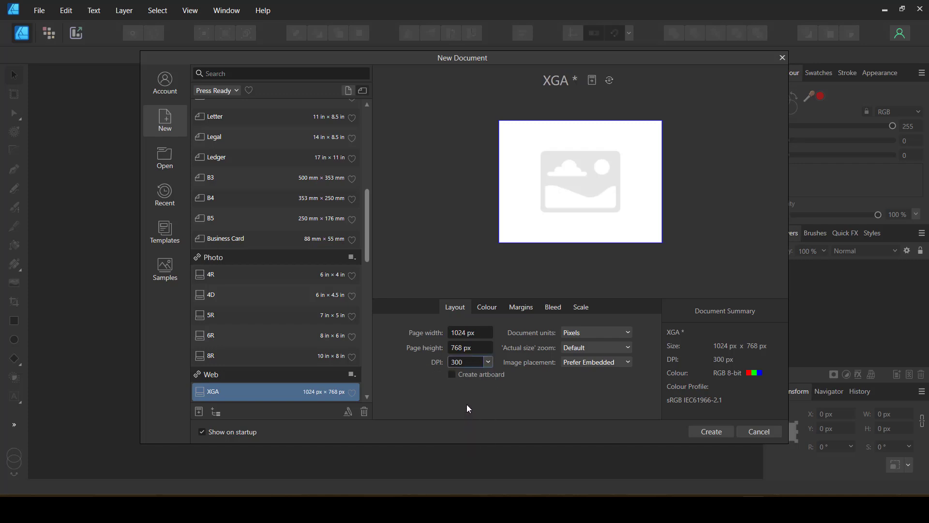
pyautogui.click(487, 363)
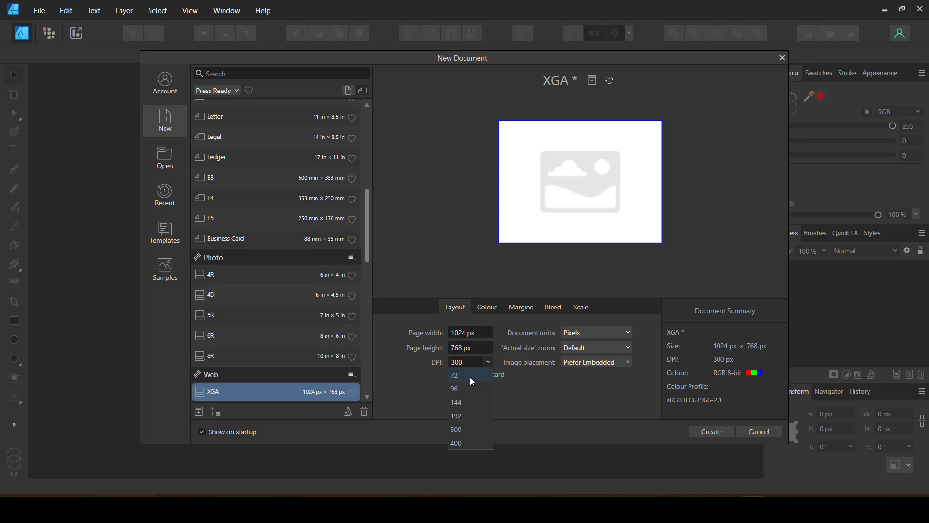
pyautogui.click(470, 377)
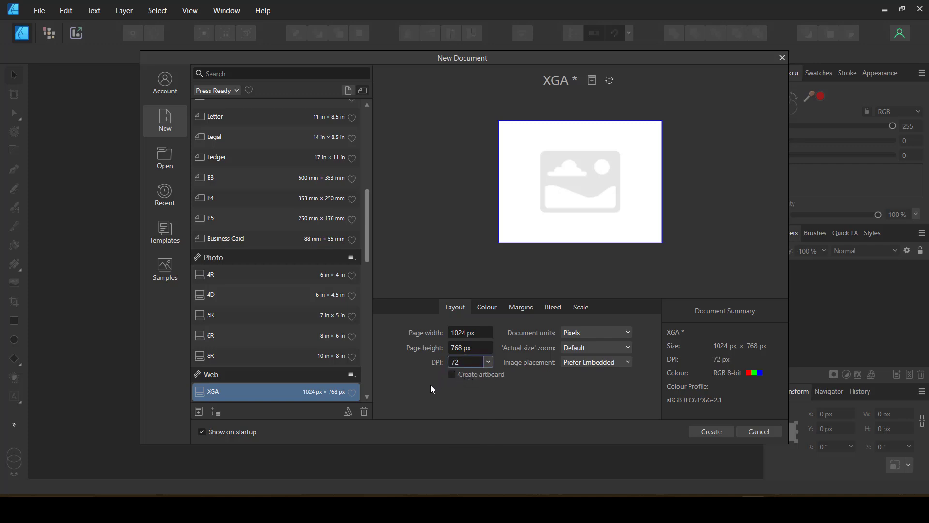
# Open the existing file handyman-logo-template-1429-1 from the Downloads folder
pyautogui.click(165, 158)
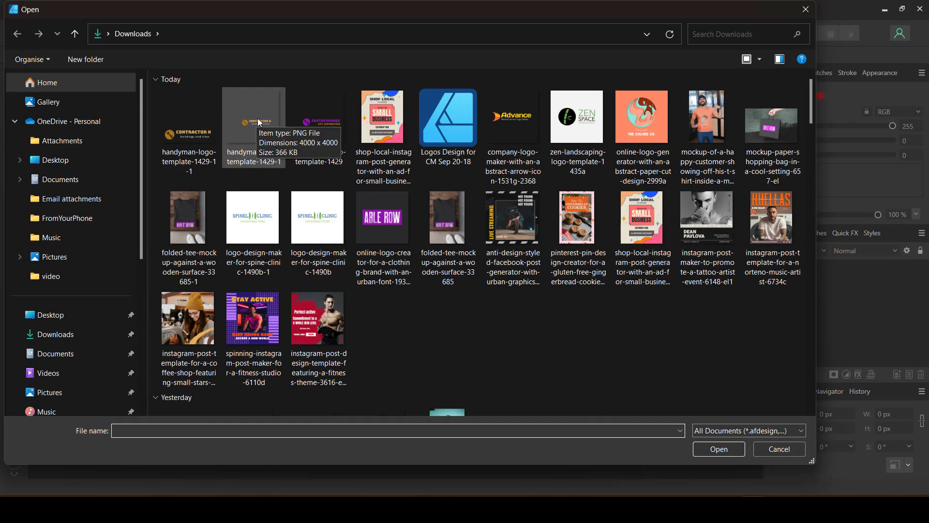
pyautogui.click(257, 120)
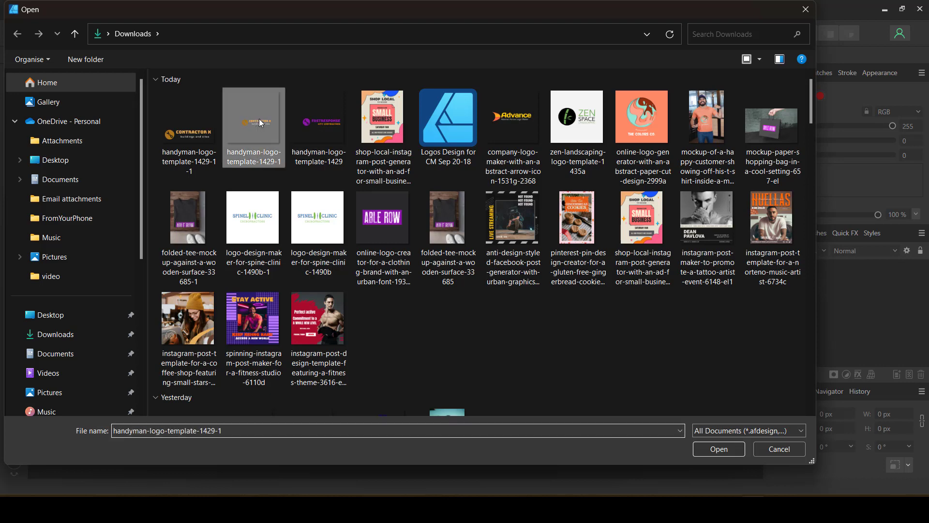
pyautogui.click(714, 450)
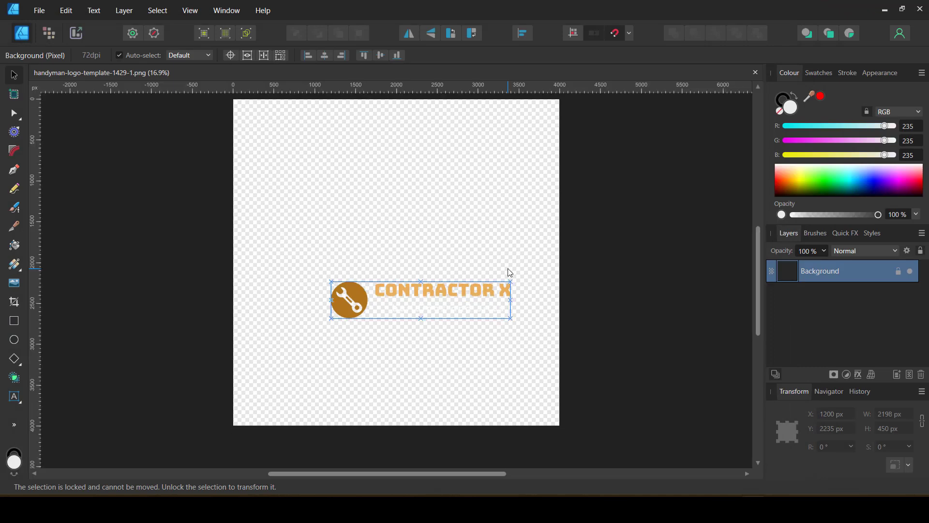
# Duplicate the locked Background layer and hide the locked original beneath the copy
pyautogui.scroll(-1, 496, 272)
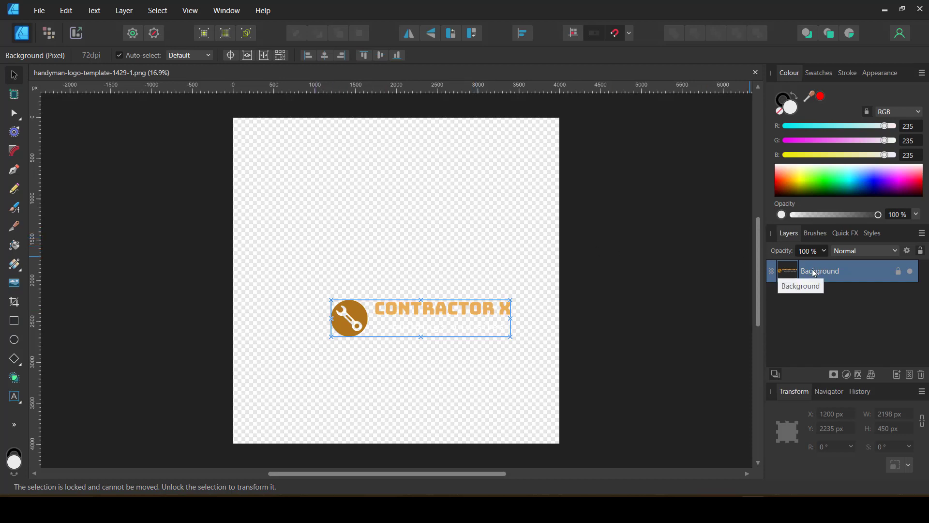
pyautogui.rightClick(840, 277)
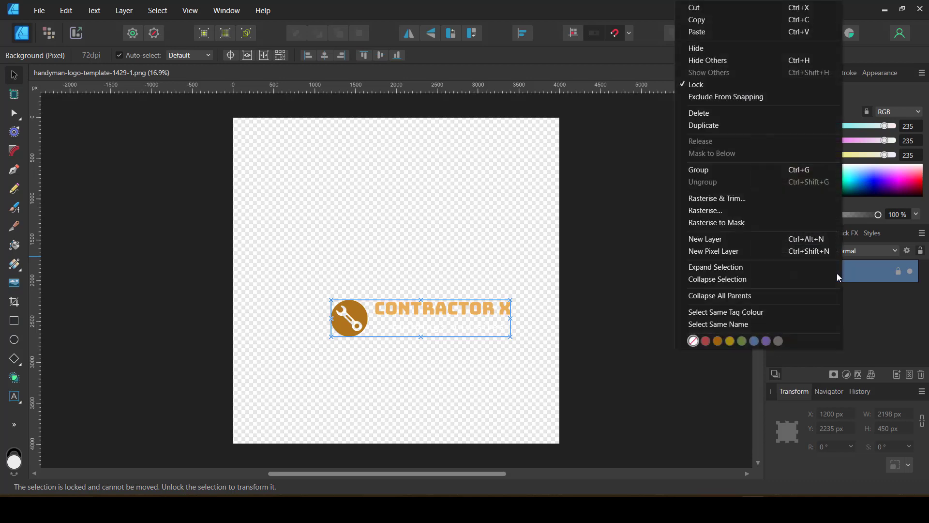
pyautogui.click(751, 126)
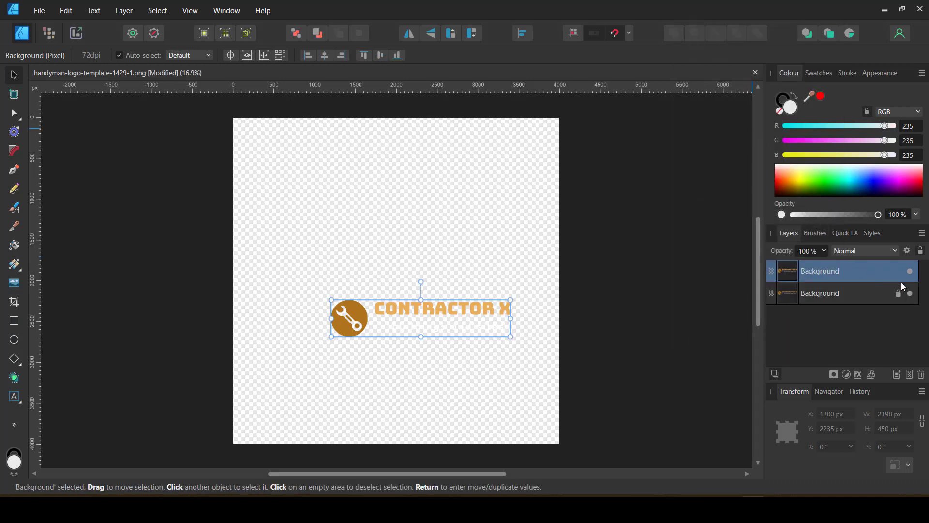
pyautogui.click(867, 292)
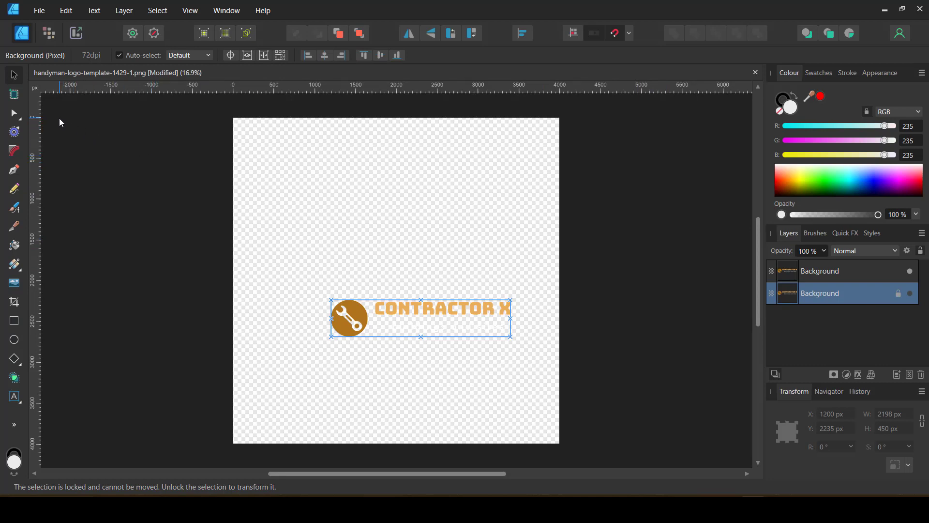
# Insert a document-sized artboard and shrink it from all four sides around the logo to about 2600 x 764 px
pyautogui.click(15, 94)
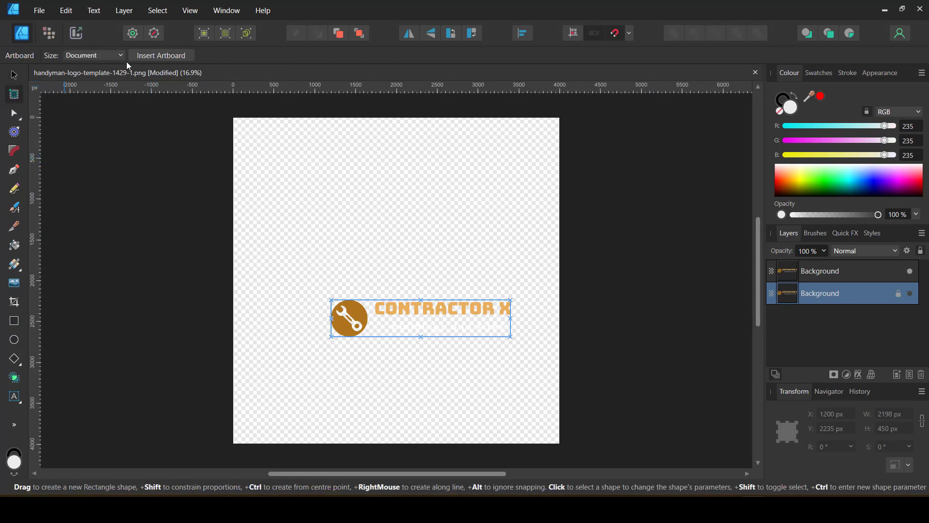
pyautogui.click(147, 56)
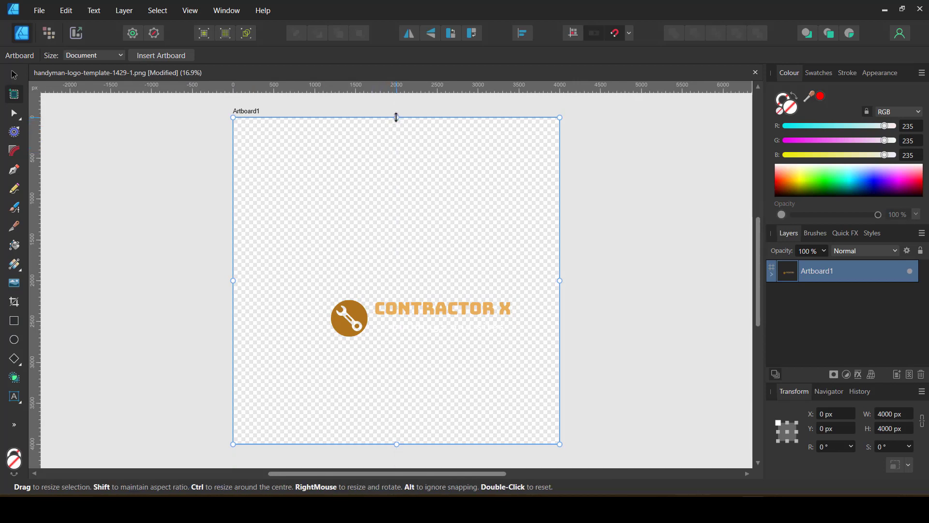
pyautogui.moveTo(398, 117); pyautogui.dragTo(402, 284)
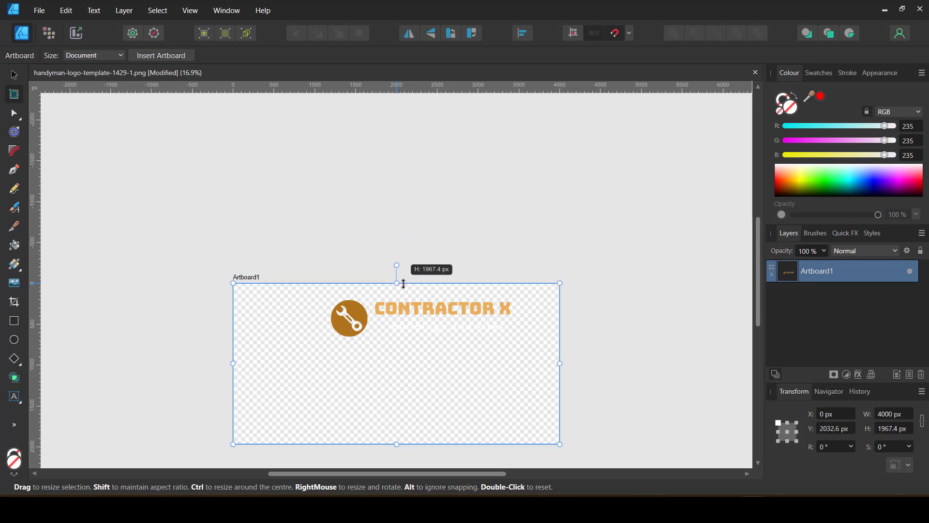
pyautogui.moveTo(397, 444); pyautogui.dragTo(401, 346)
pyautogui.moveTo(234, 315); pyautogui.dragTo(310, 315)
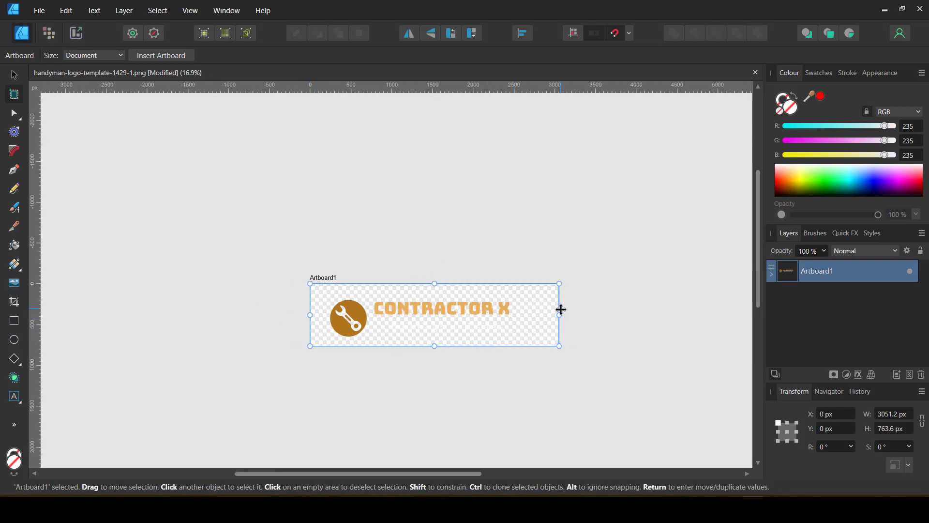
pyautogui.moveTo(559, 321); pyautogui.dragTo(522, 325)
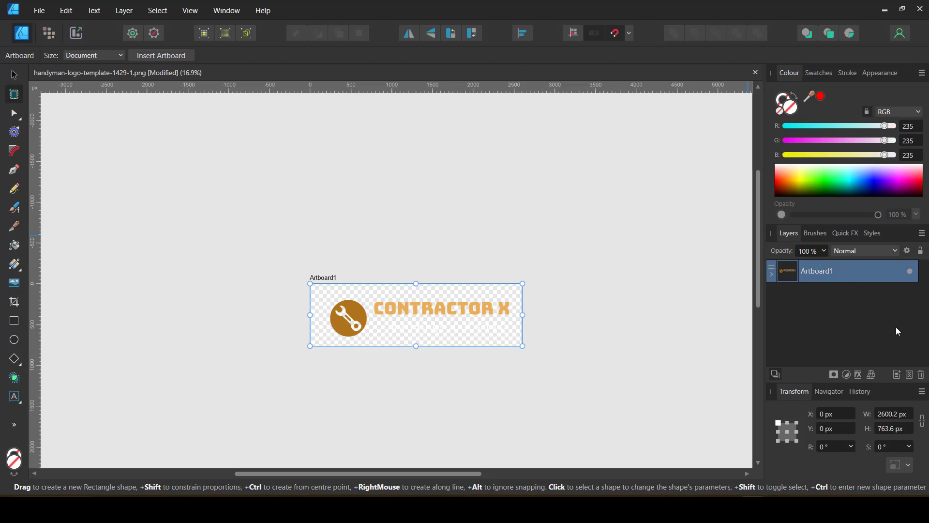
# Preview the logo over a temporary pixel layer with a light-to-grey linear gradient placed beneath the logo copy, and delete that layer
pyautogui.click(913, 377)
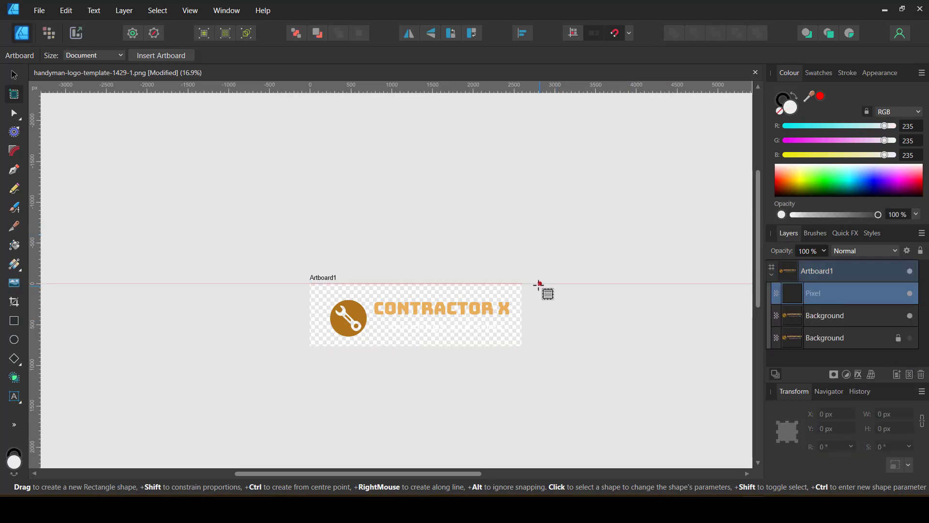
pyautogui.click(14, 264)
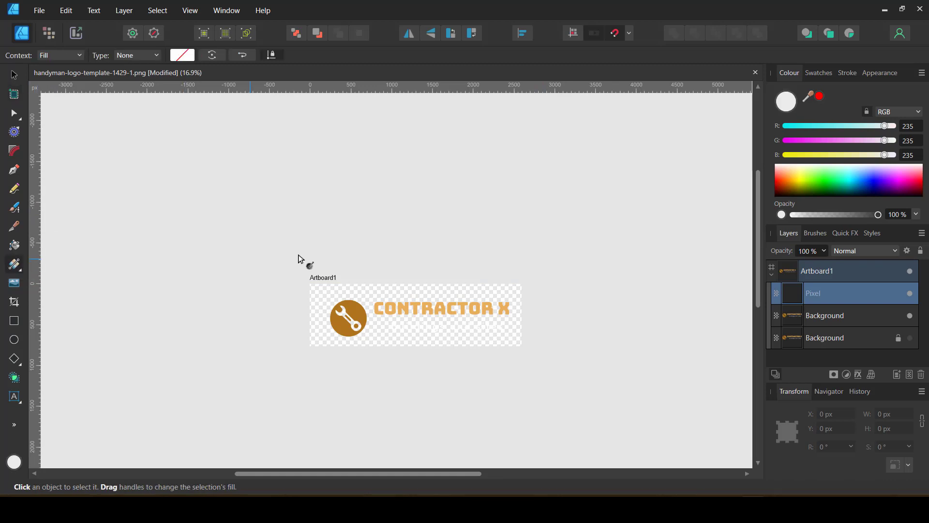
pyautogui.moveTo(321, 238); pyautogui.dragTo(454, 353)
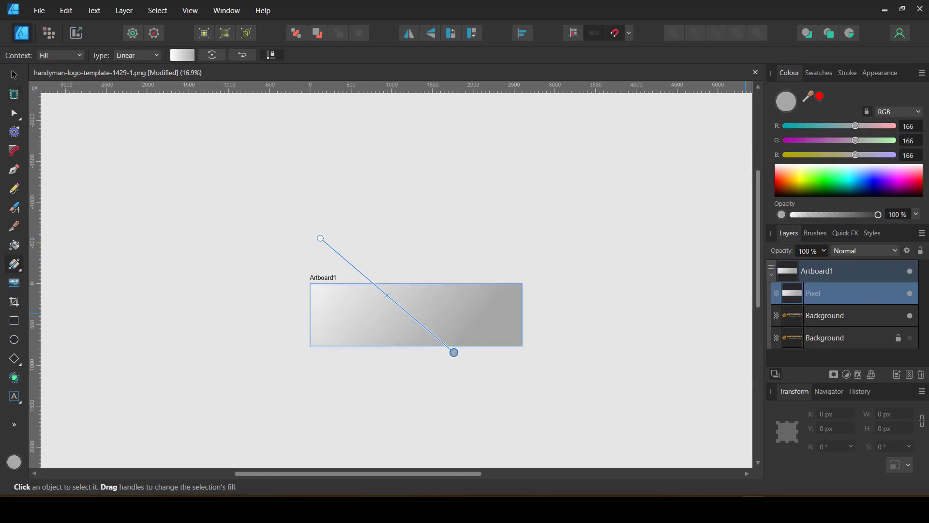
pyautogui.moveTo(870, 286); pyautogui.dragTo(824, 327)
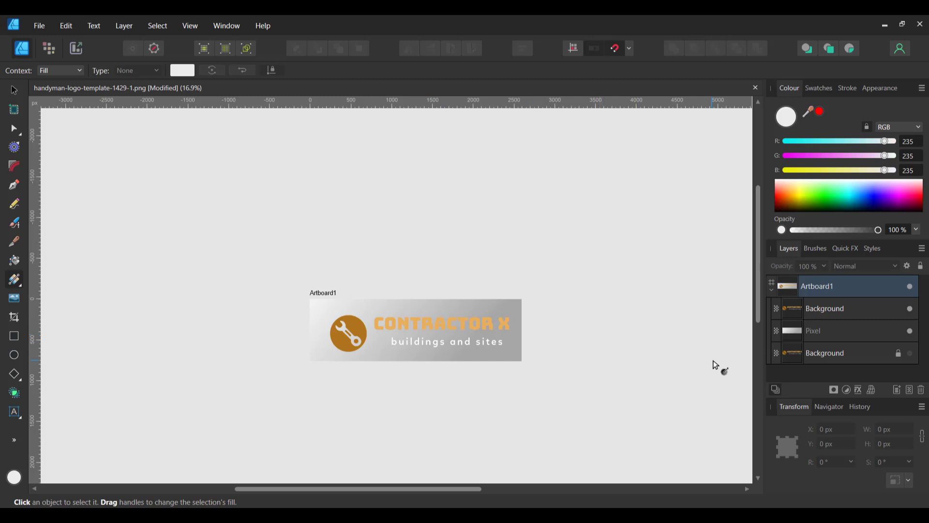
pyautogui.click(793, 333)
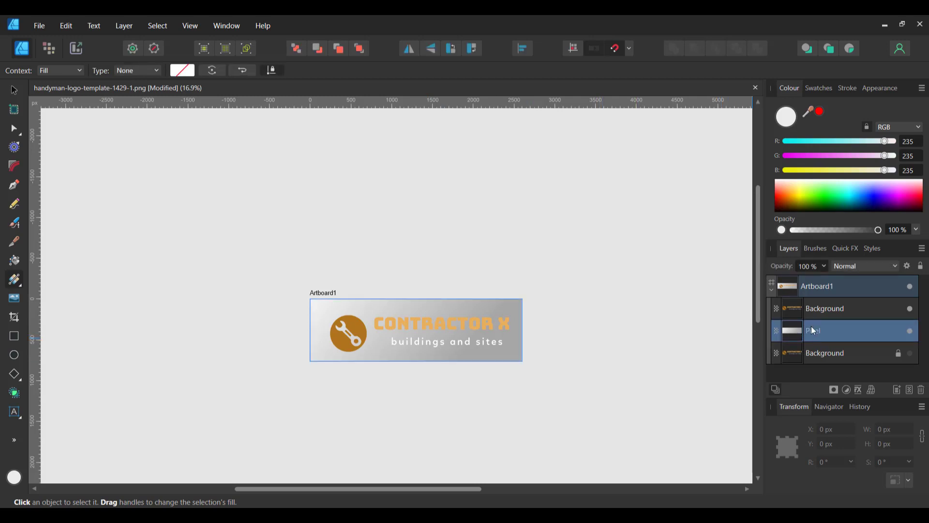
pyautogui.click(921, 390)
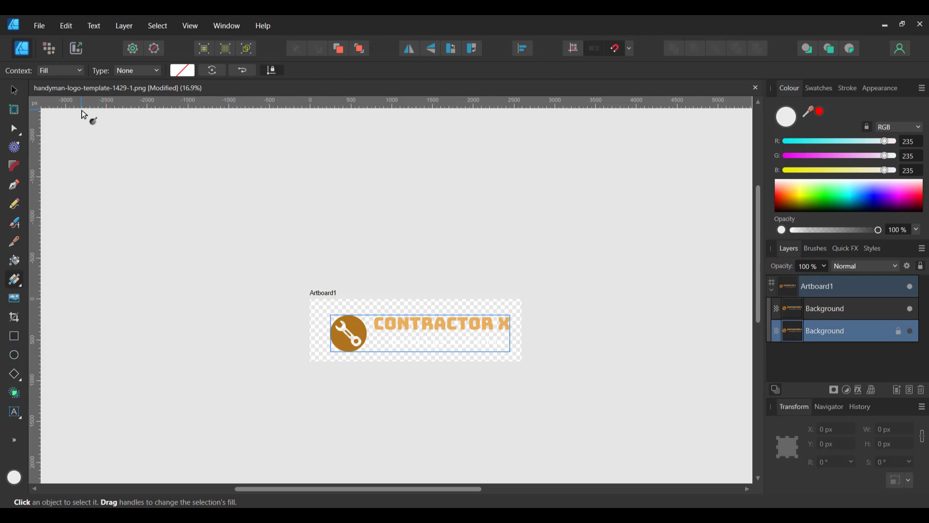
# Export Artboard1 as a PNG with a transparent background to Downloads under the name logo1
pyautogui.click(37, 27)
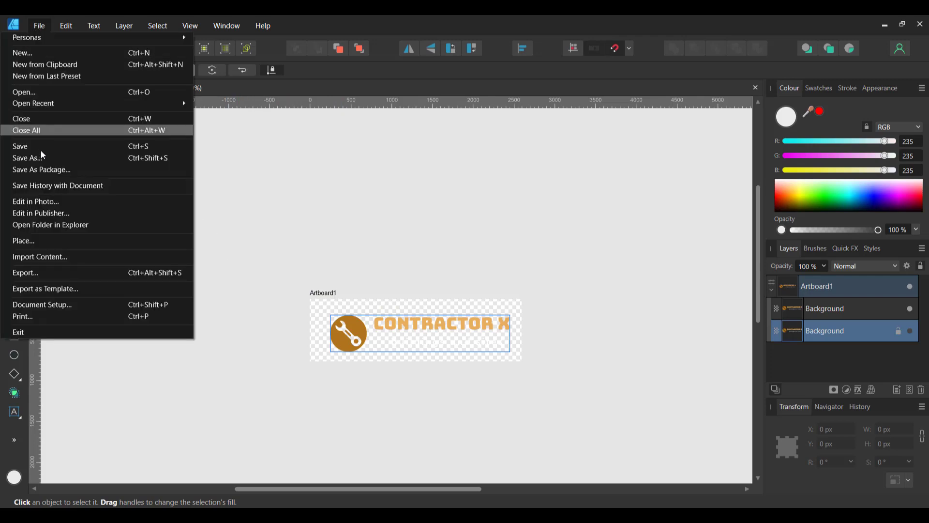
pyautogui.click(52, 272)
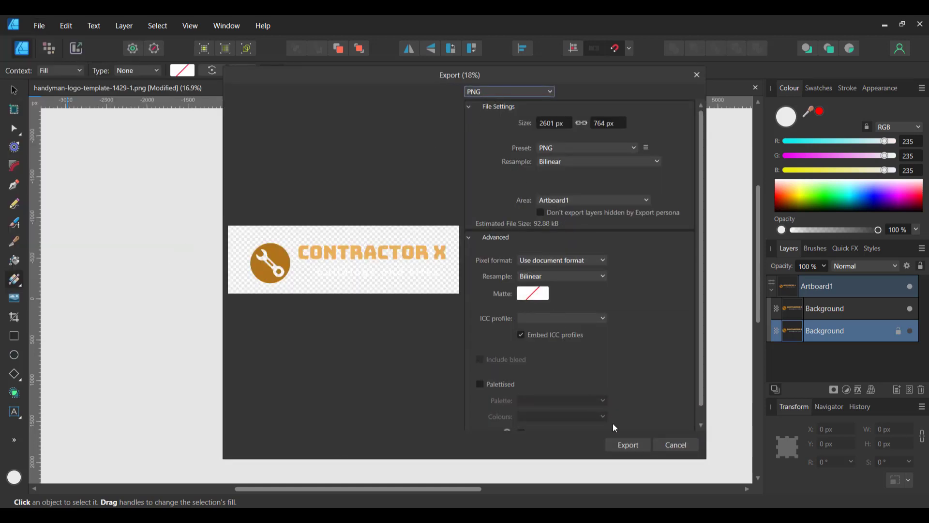
pyautogui.click(627, 444)
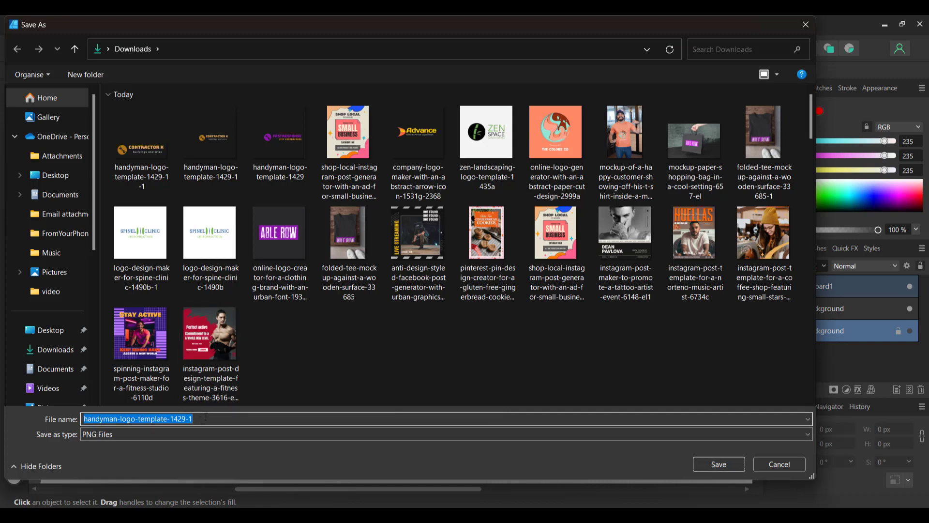
pyautogui.write('logo')
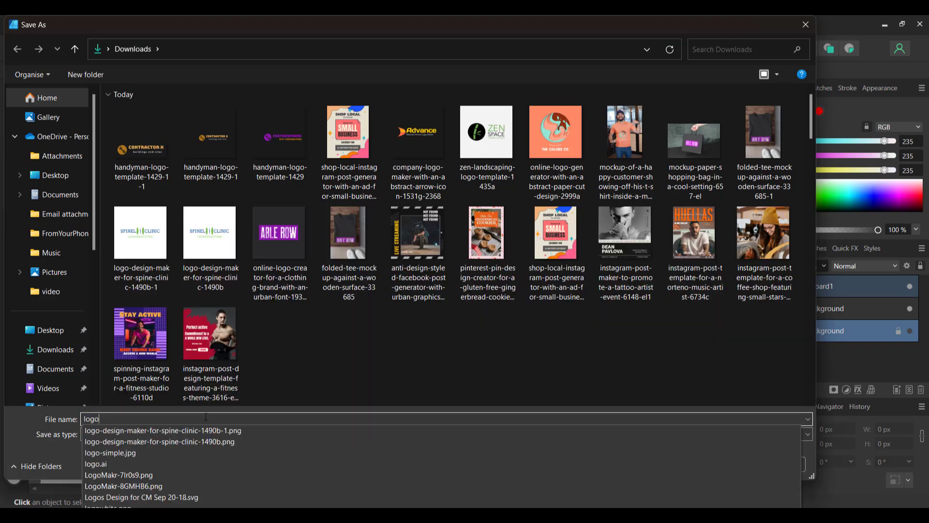
pyautogui.write('1')
pyautogui.click(717, 463)
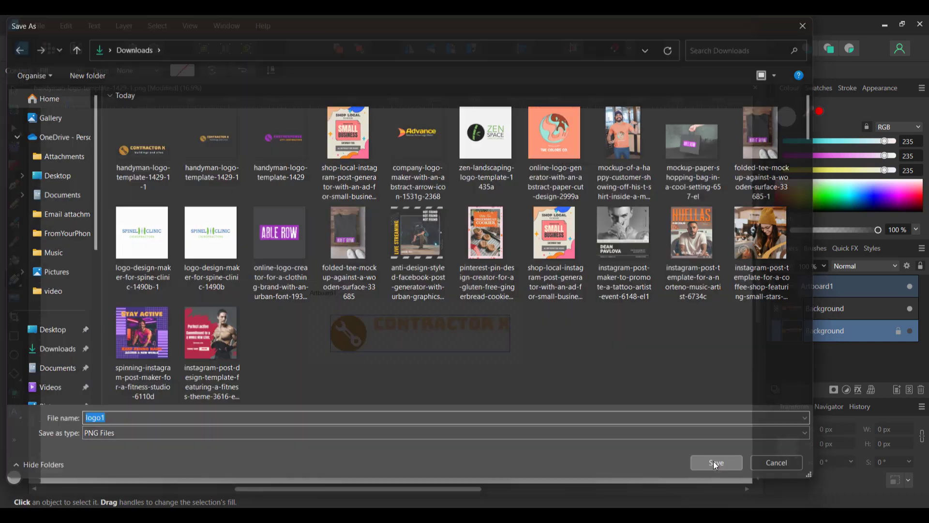